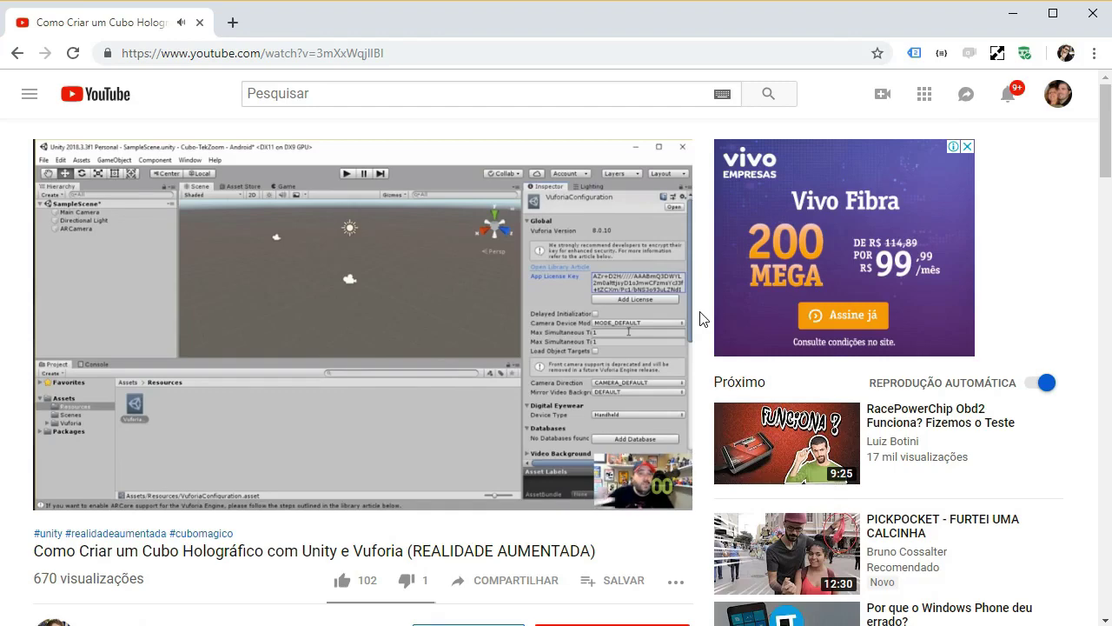
Step: Turn on all notifications for the TekZoom channel and like the holographic cube video
scroll(700, 319, "down", 3)
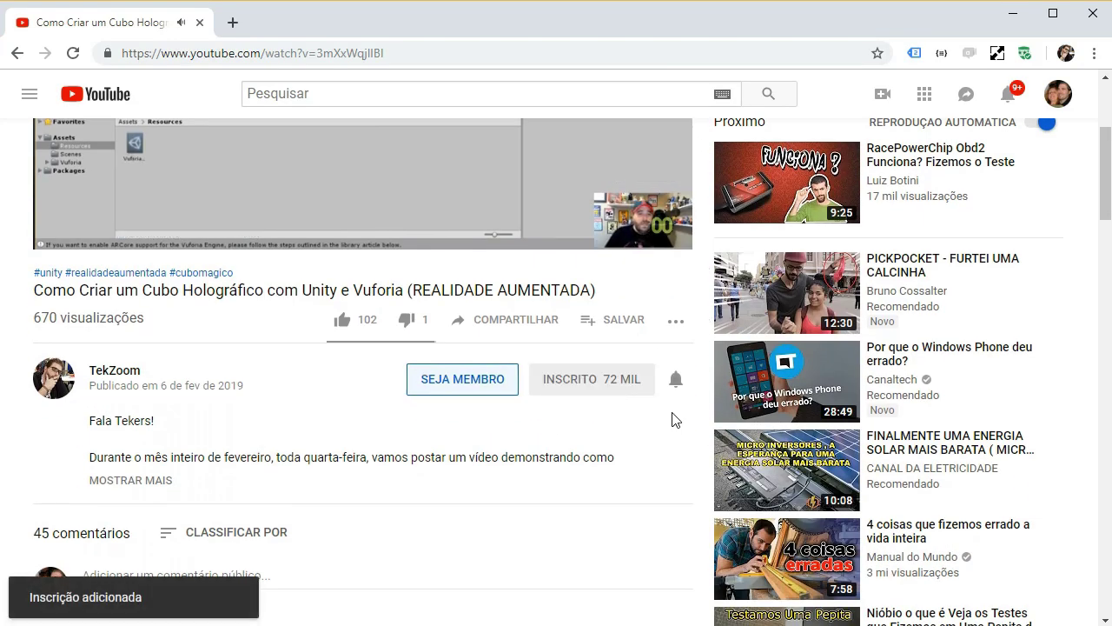
left_click(675, 381)
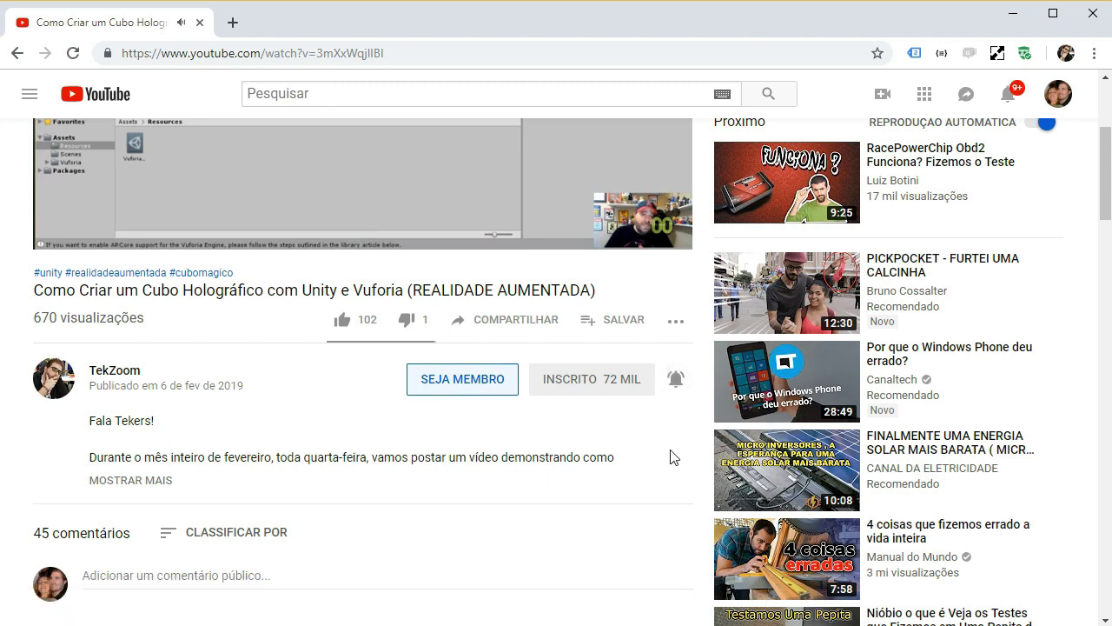
left_click(342, 321)
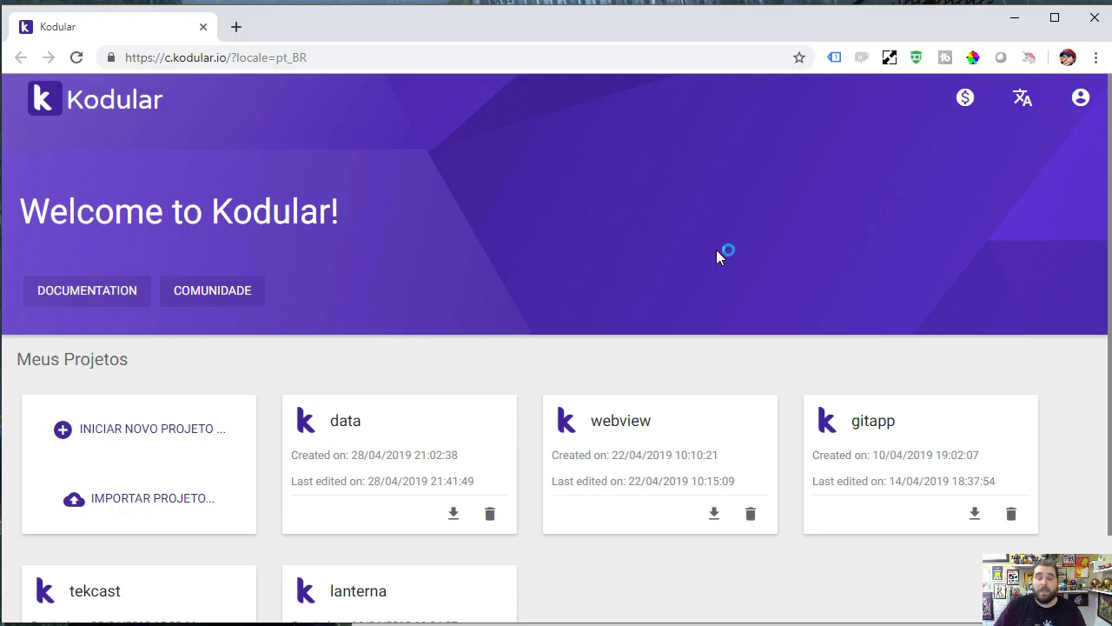
Step: Start a new Kodular project named 'whats'
left_click(114, 432)
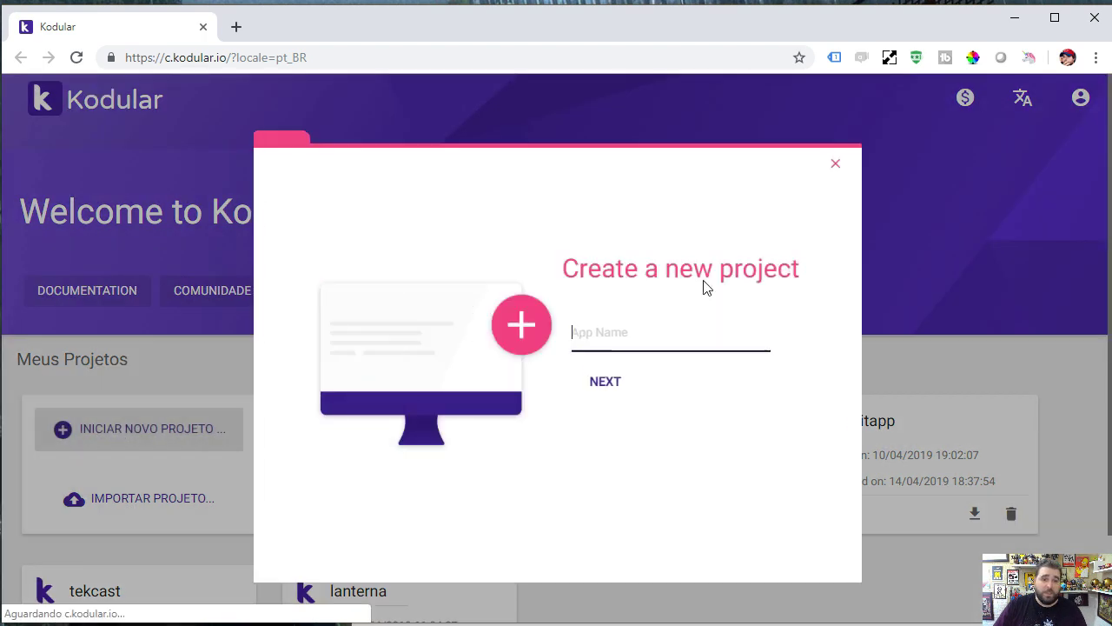
type("whats")
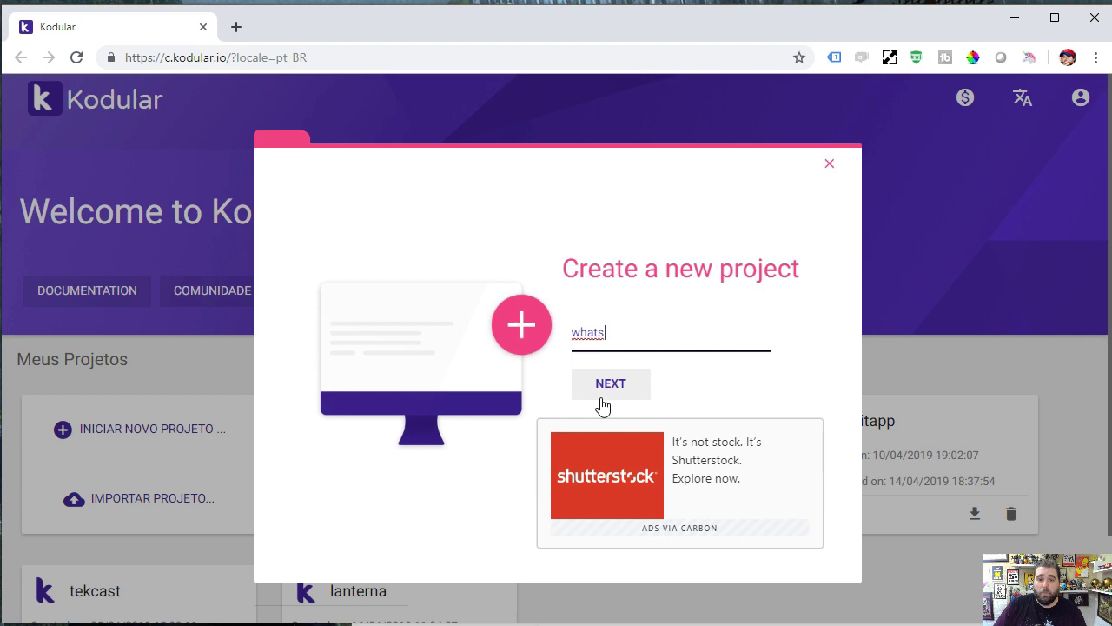
left_click(613, 387)
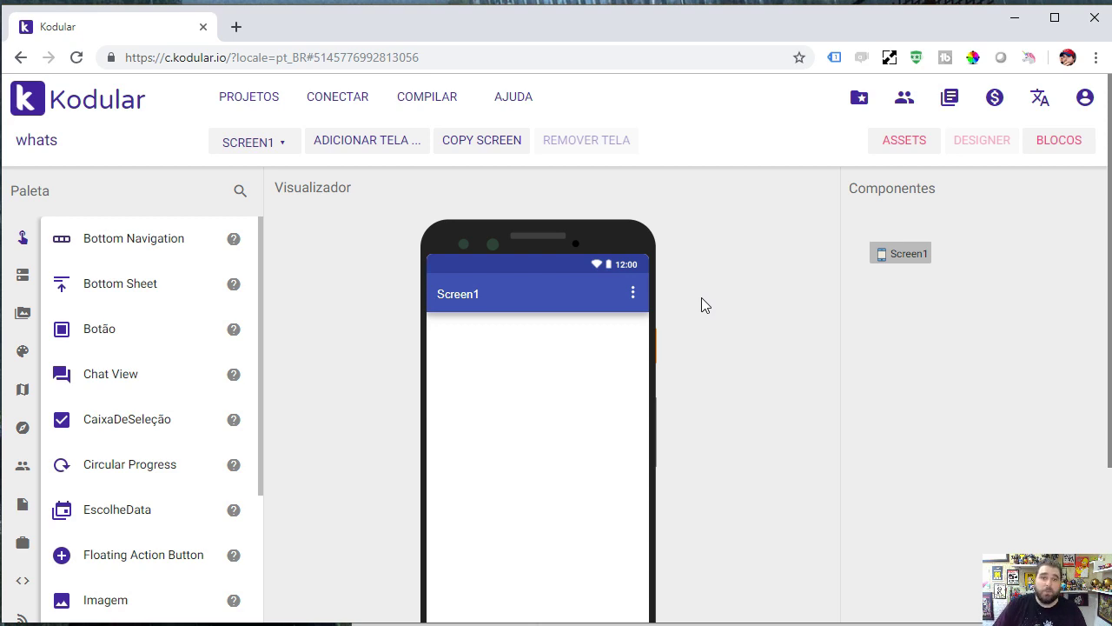
Step: Bring File Explorer up on the Kodular\Whatsapp folder and select whatsappMessage.aix
key("alt+Tab")
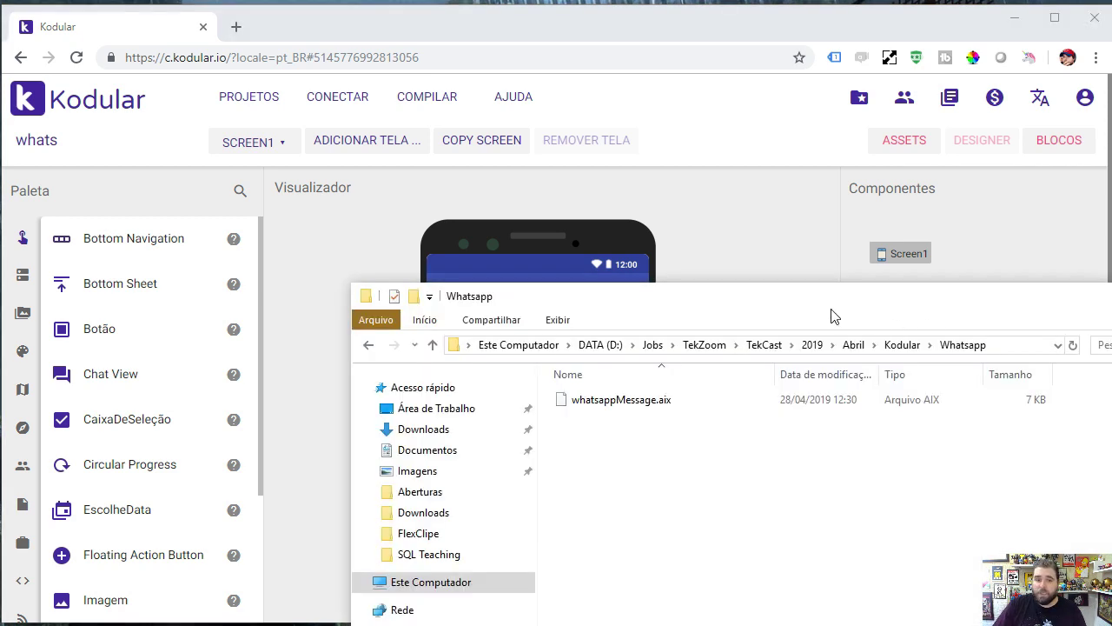
left_click_drag(831, 316, 681, 174)
left_click(481, 265)
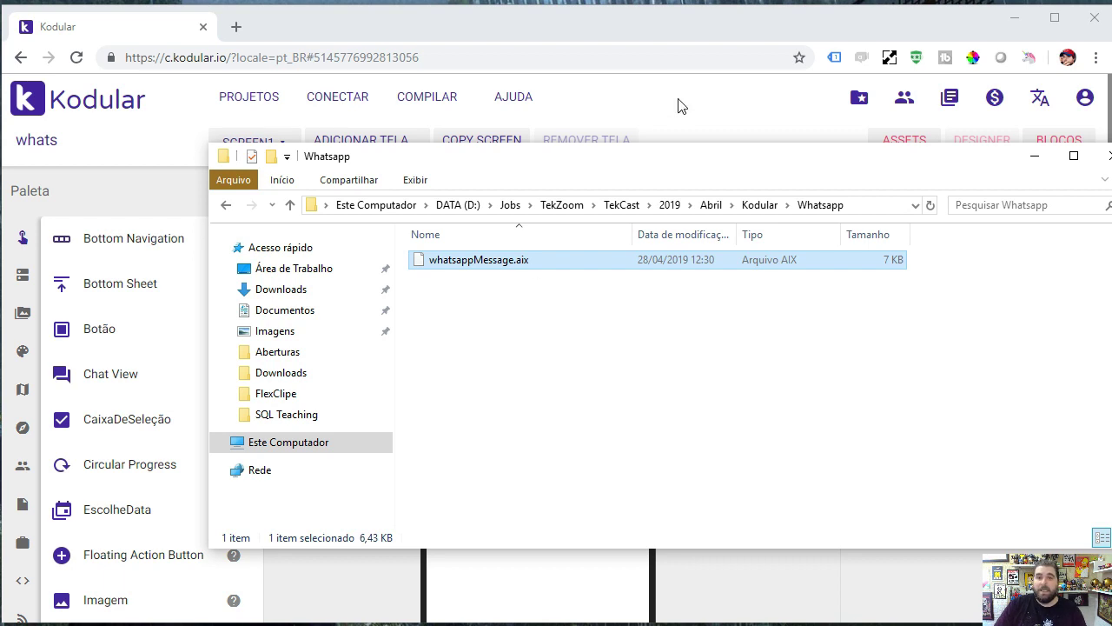
Step: Import whatsappMessage.aix from disk through the Paleta's Extensão > Importar extensão dialog
left_click(593, 27)
mouse_move(49, 322)
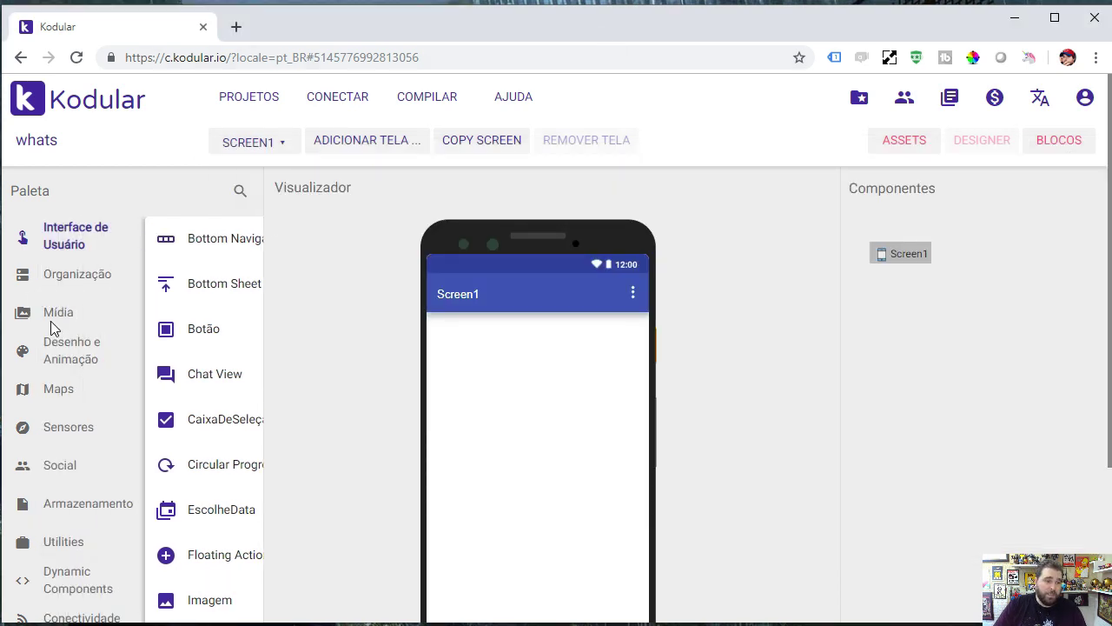
scroll(30, 406, "down", 3)
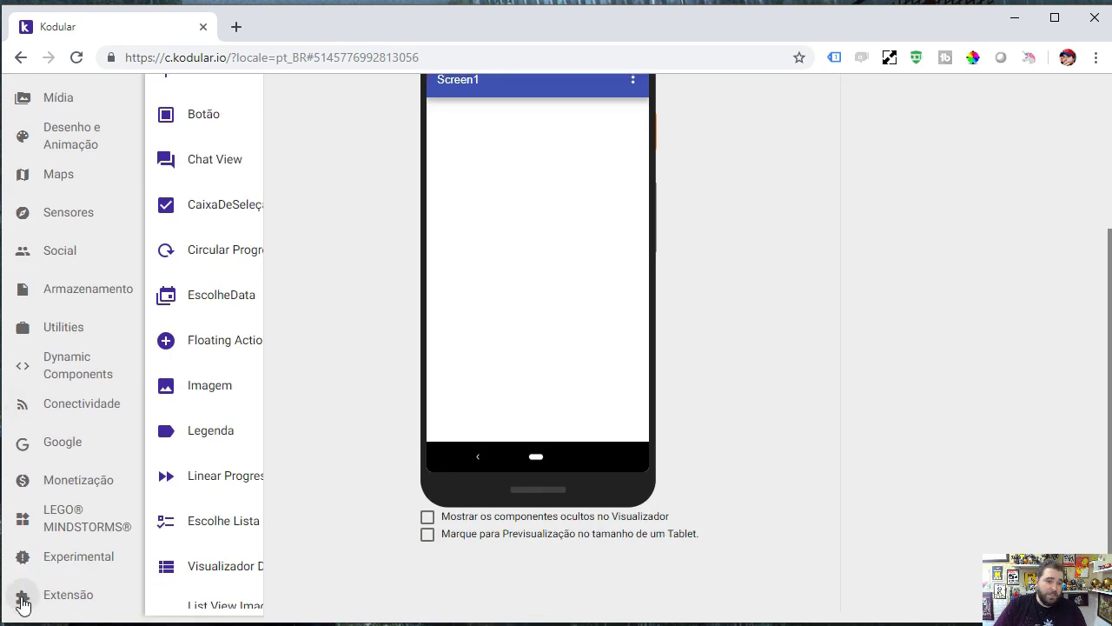
left_click(22, 598)
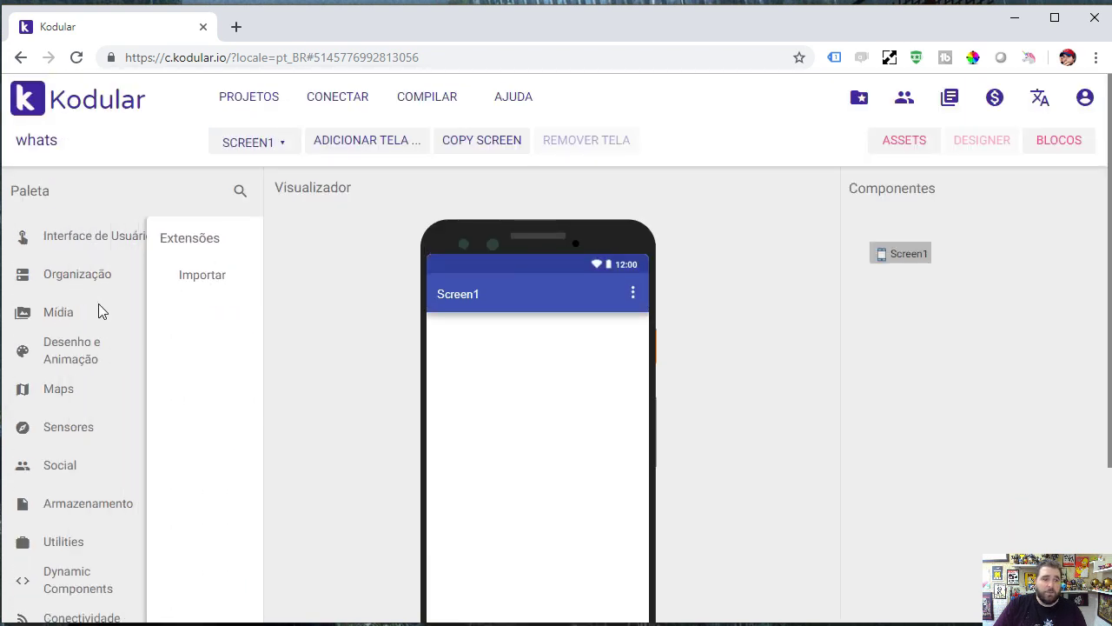
left_click(154, 287)
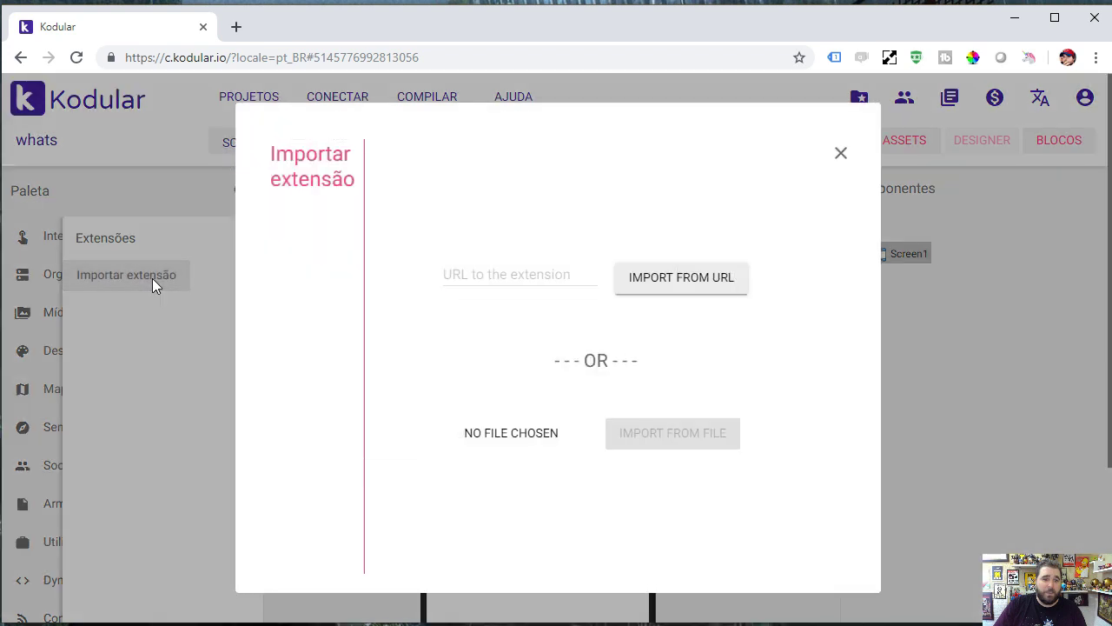
left_click(528, 445)
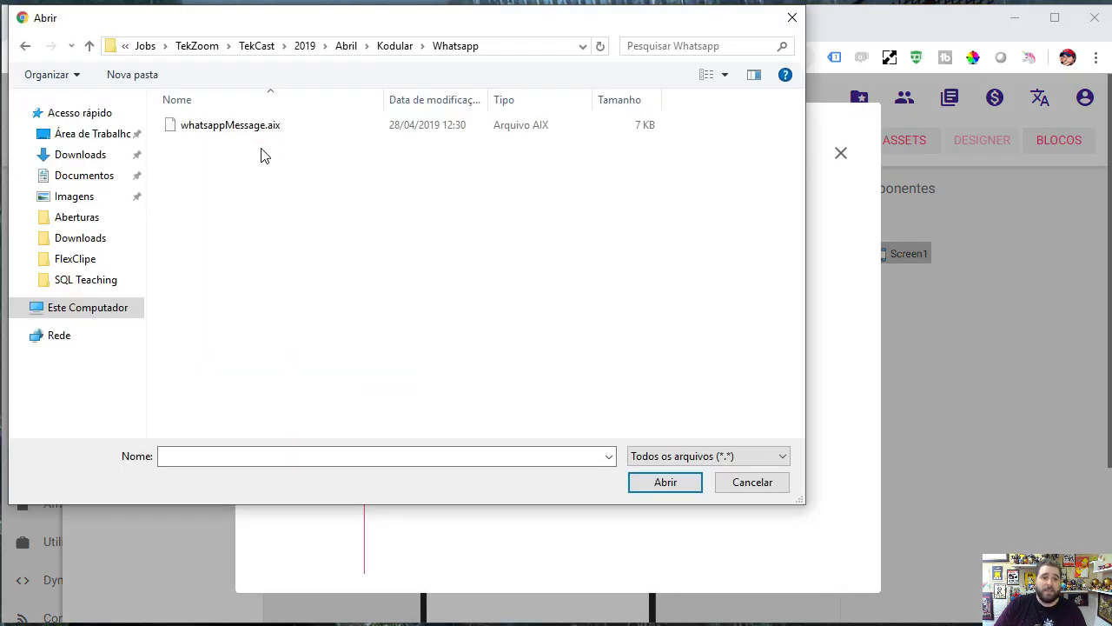
double_click(231, 127)
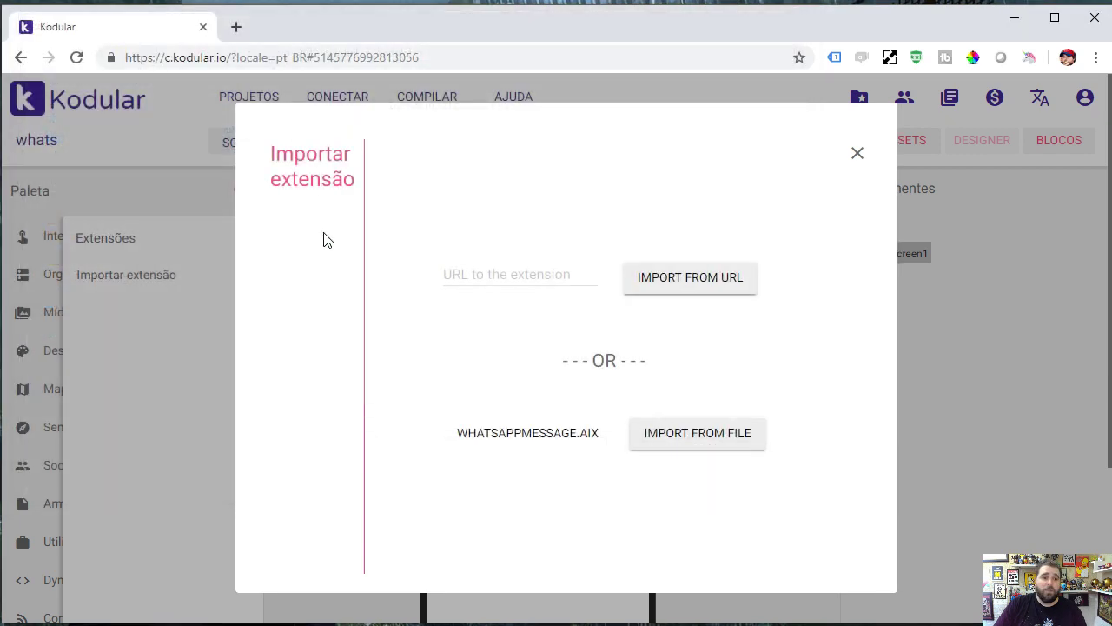
left_click(695, 443)
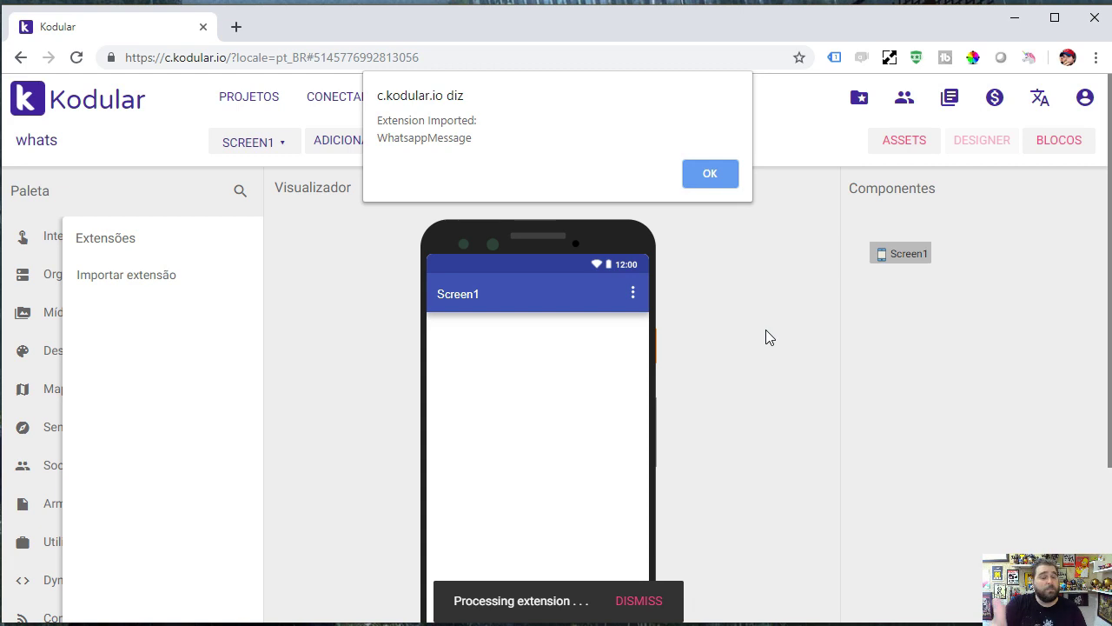
Step: Dismiss the Extension Imported alert and drop a WhatsappMessage component onto Screen1
left_click(707, 166)
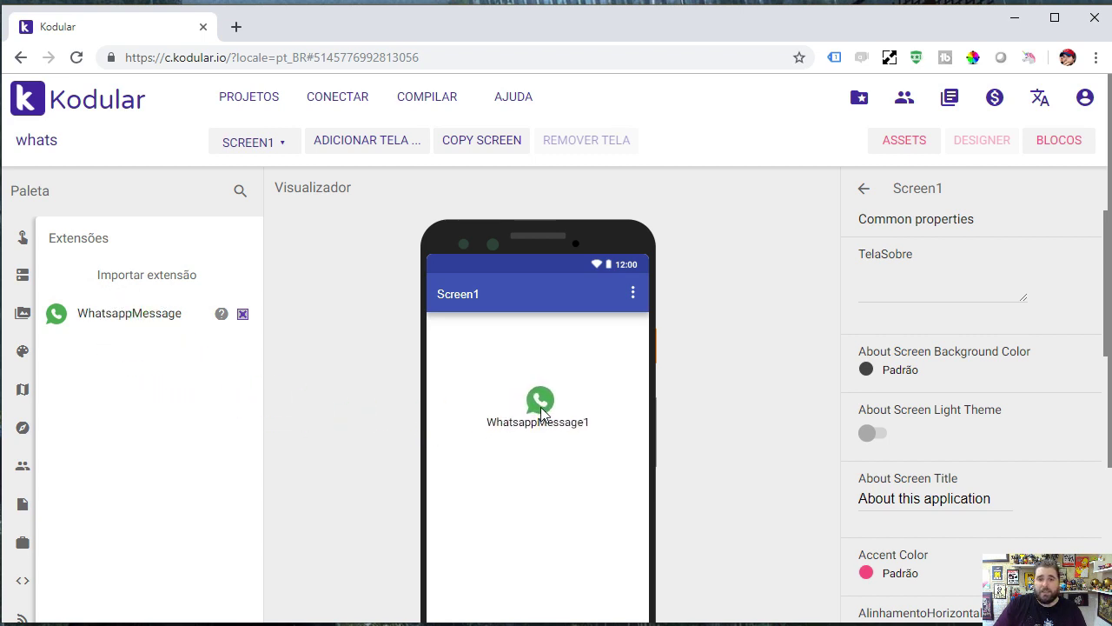
left_click_drag(116, 313, 542, 410)
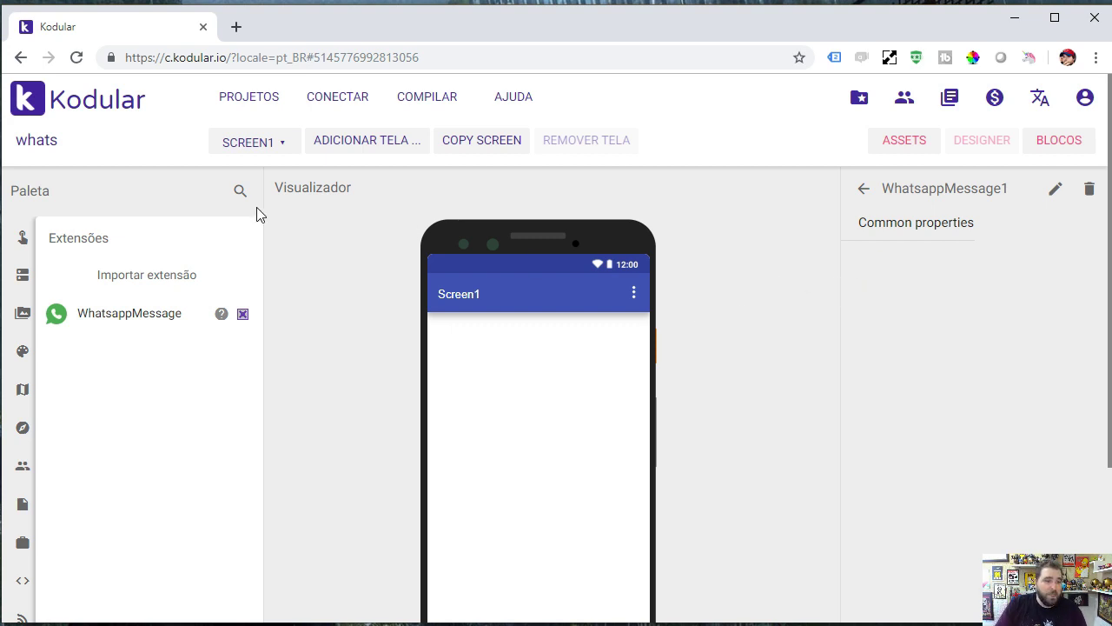
Step: Add a Botão to Screen1 with its Texto set to 'Enviar Mensagem'
left_click(26, 240)
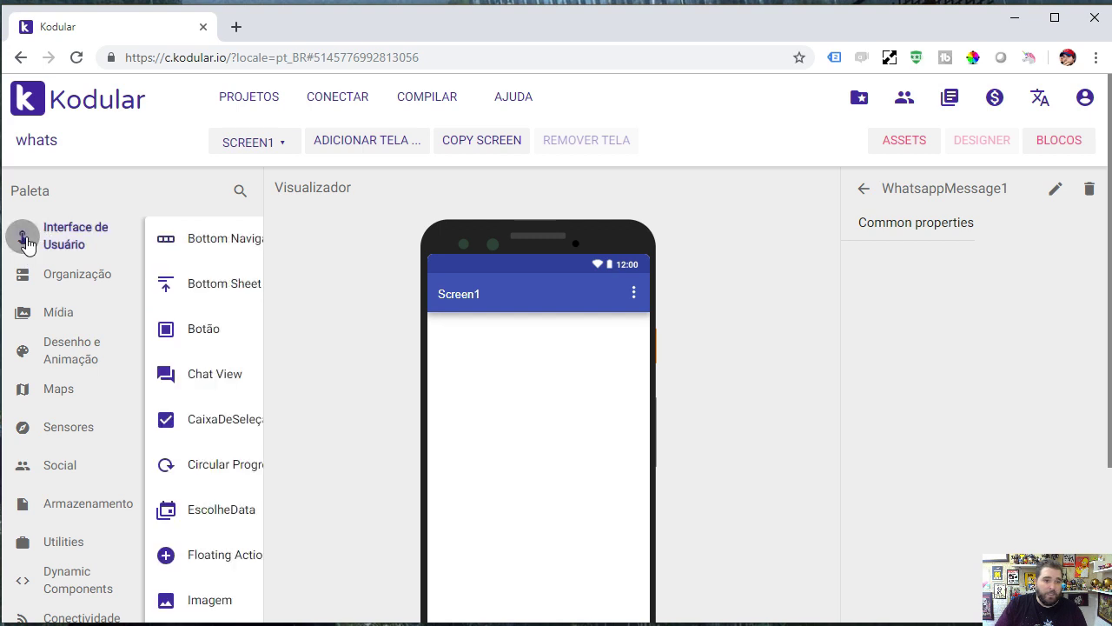
left_click_drag(67, 338, 540, 369)
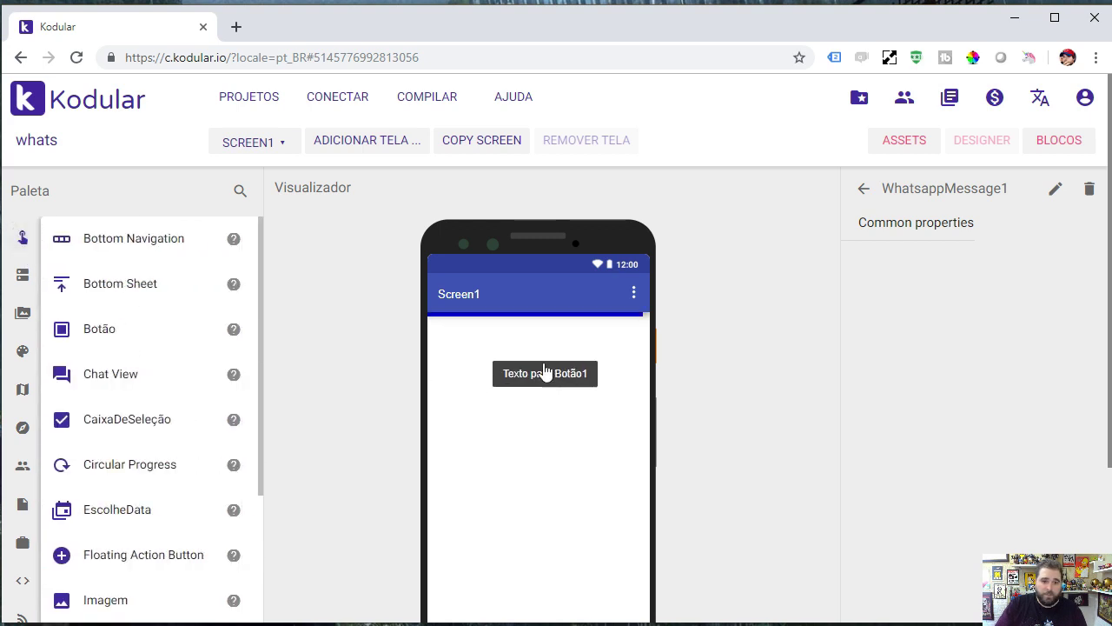
scroll(931, 334, "down", 1)
scroll(939, 329, "down", 1)
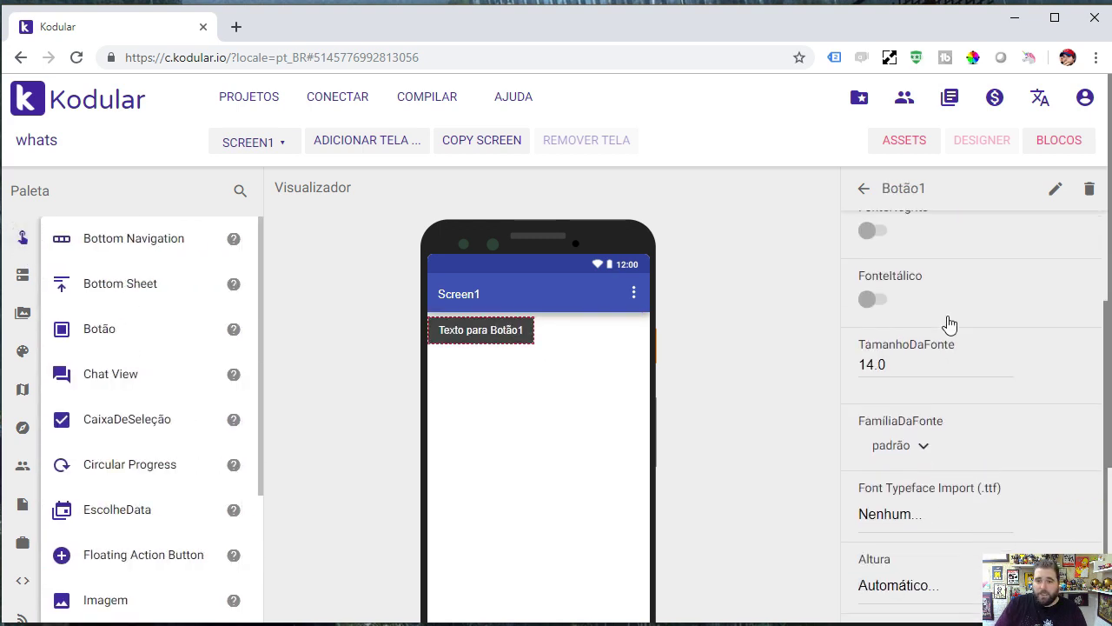
scroll(943, 325, "down", 1)
scroll(948, 320, "down", 2)
scroll(949, 321, "down", 2)
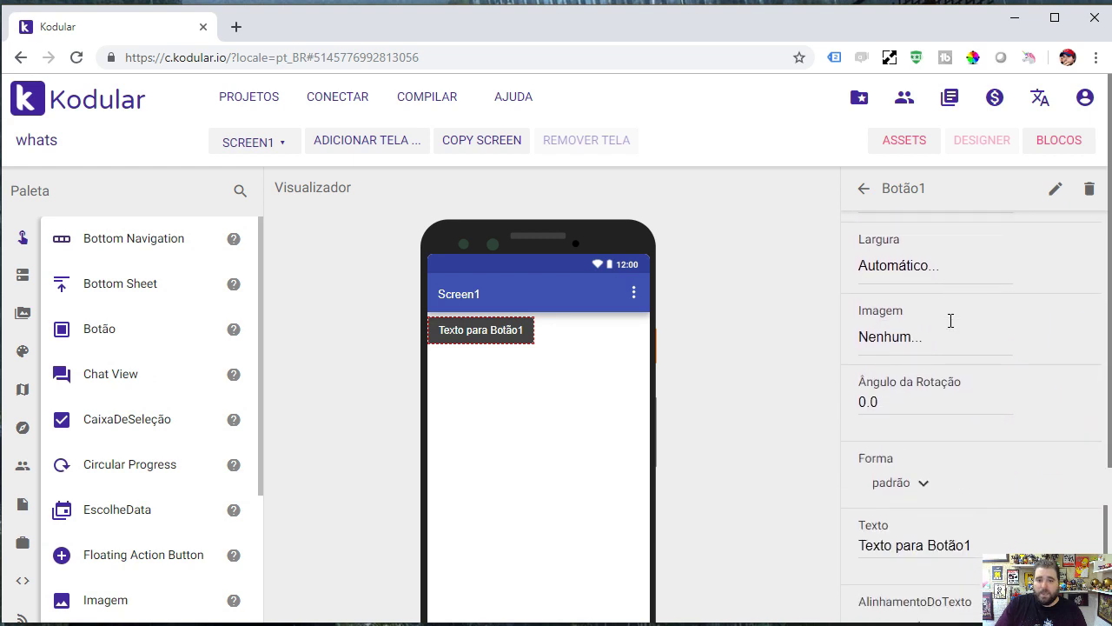
left_click(931, 546)
type("Enviar Mensagem")
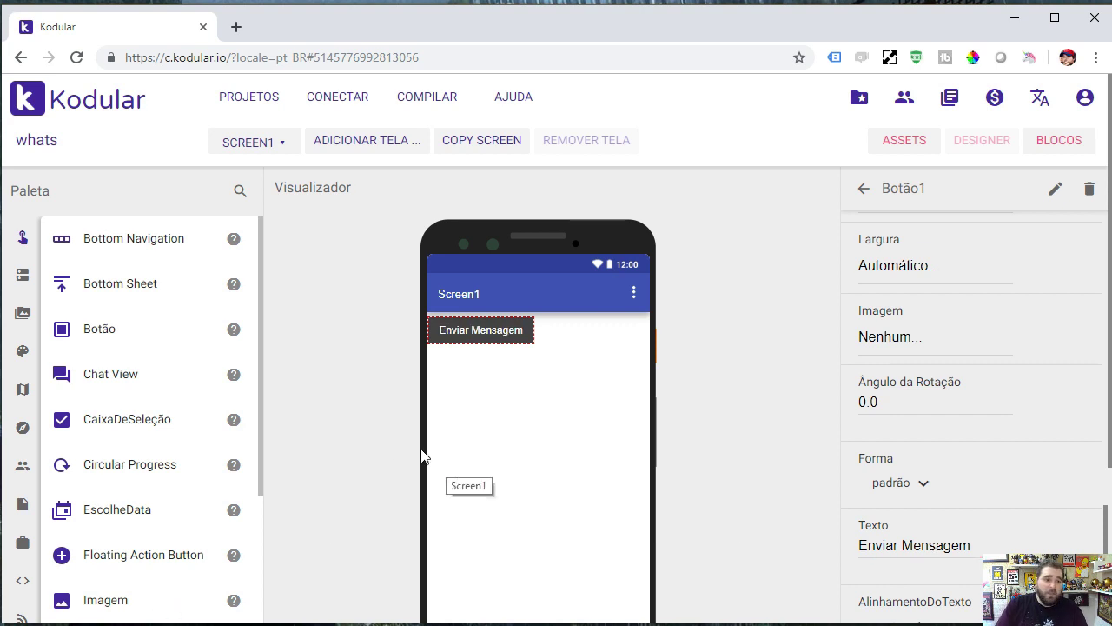
Step: Place a CaixaDeTexto text box above the Enviar Mensagem button
scroll(183, 407, "down", 1)
scroll(171, 405, "down", 2)
scroll(174, 403, "down", 3)
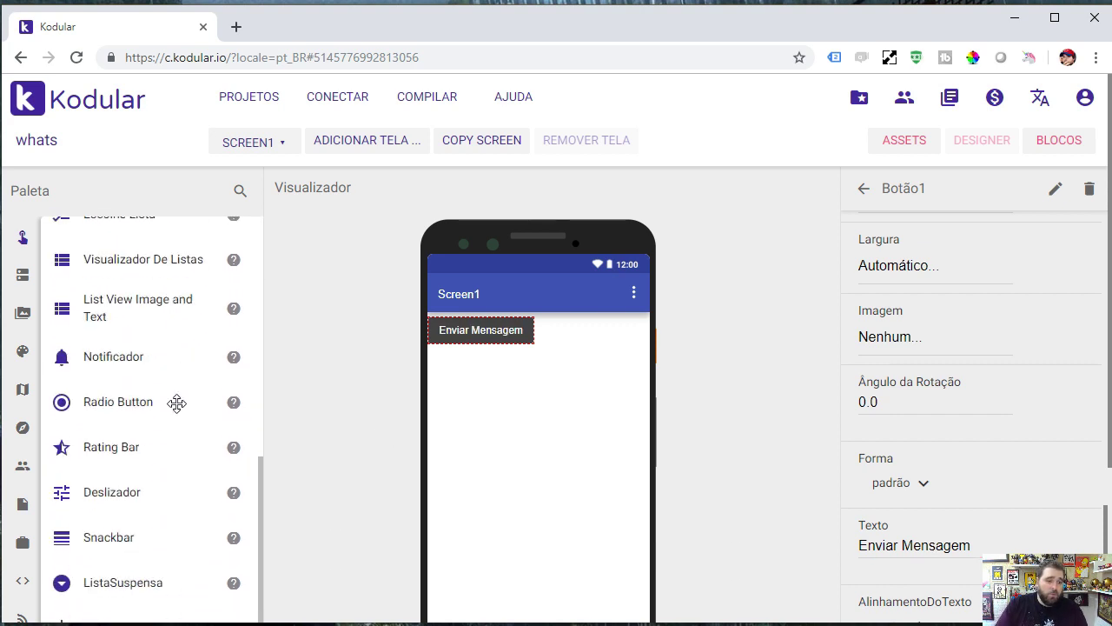
scroll(176, 404, "down", 1)
scroll(176, 403, "down", 1)
scroll(137, 476, "down", 2)
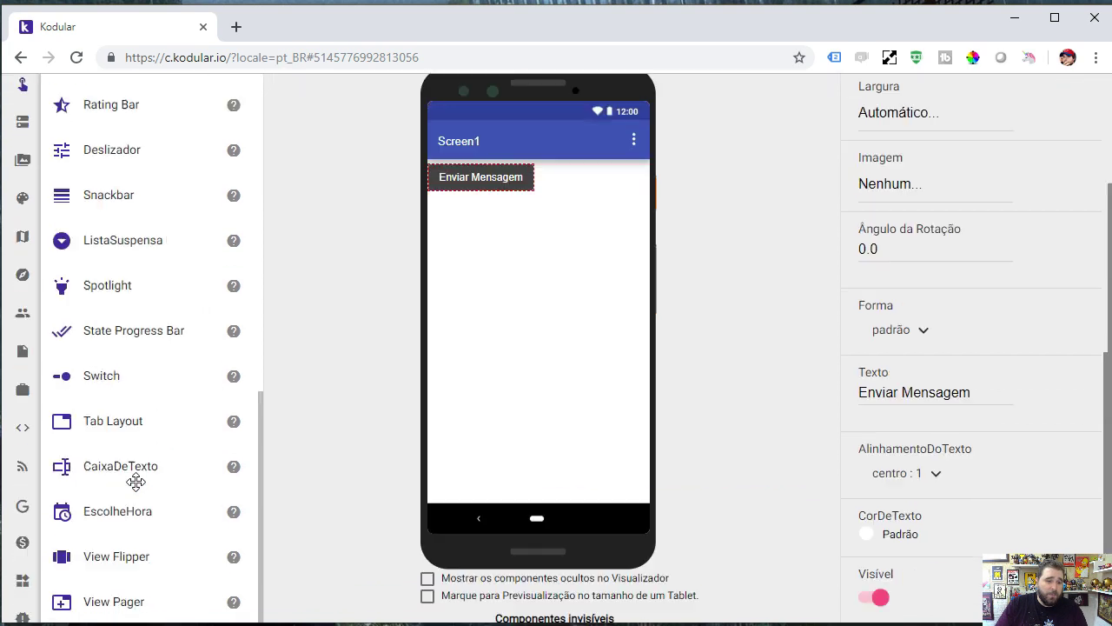
scroll(125, 434, "down", 1)
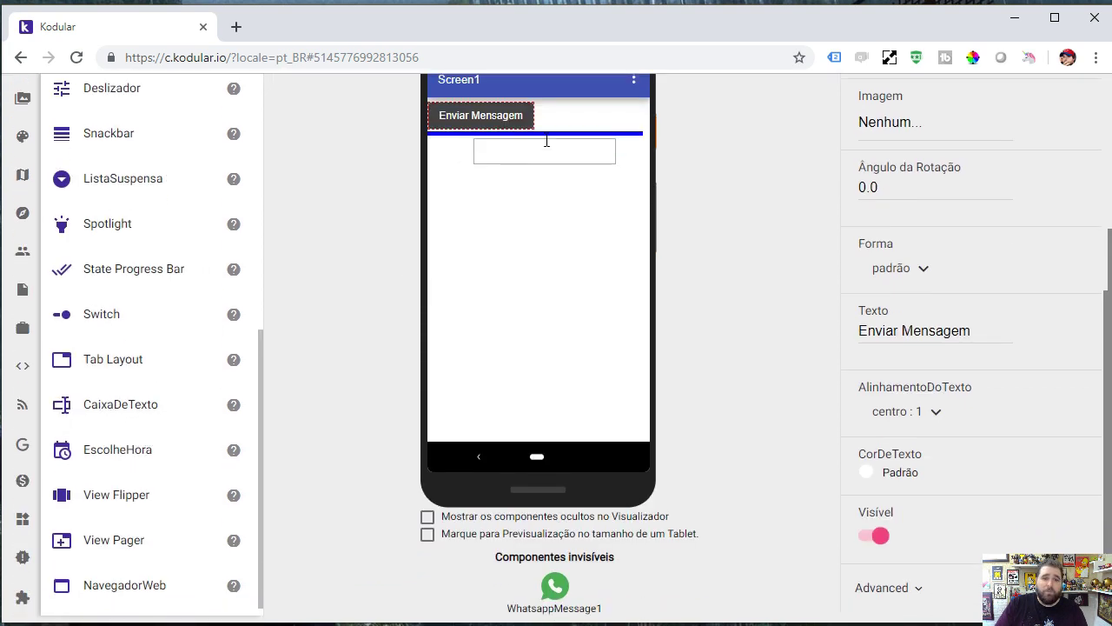
left_click_drag(315, 397, 547, 104)
scroll(635, 248, "up", 2)
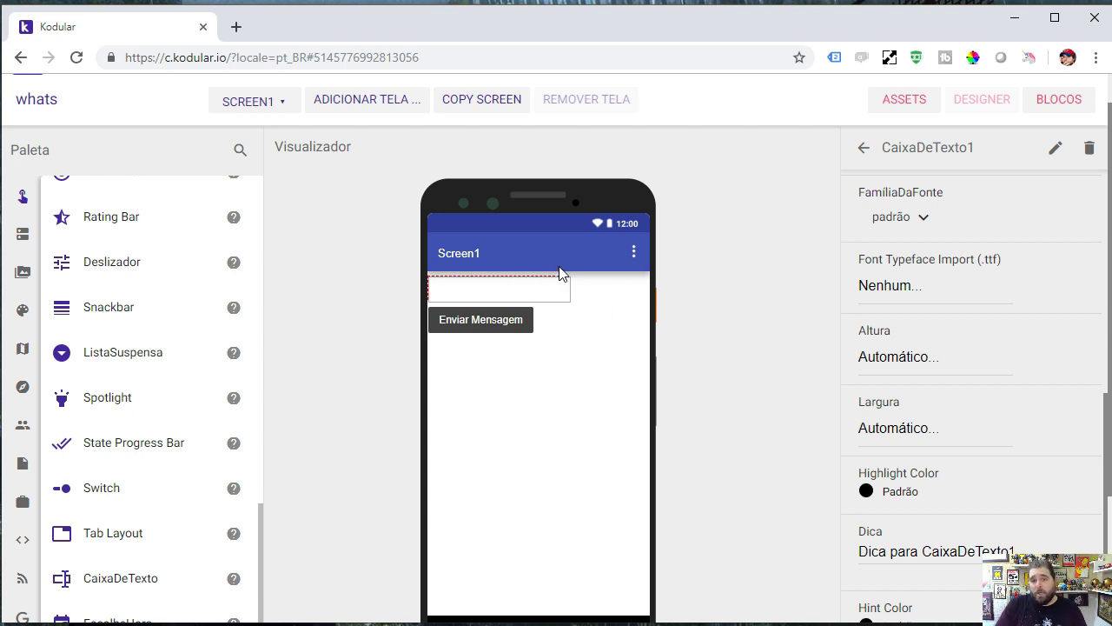
Step: In BLOCOS, drag the 'quando Botão1.Clique' event block onto the workspace
left_click(1043, 102)
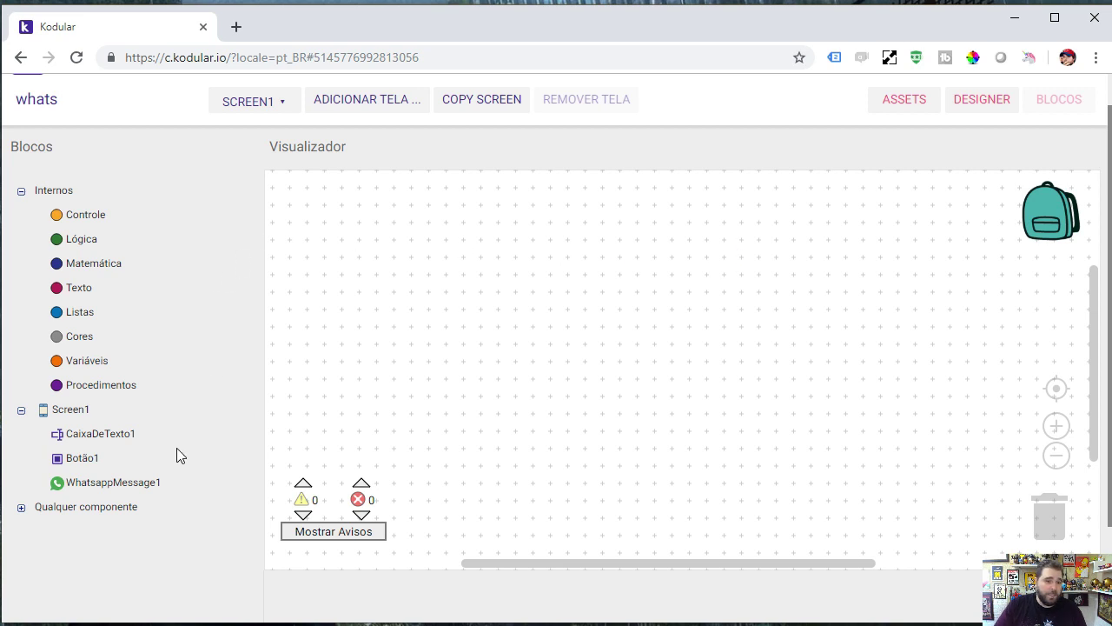
left_click(82, 458)
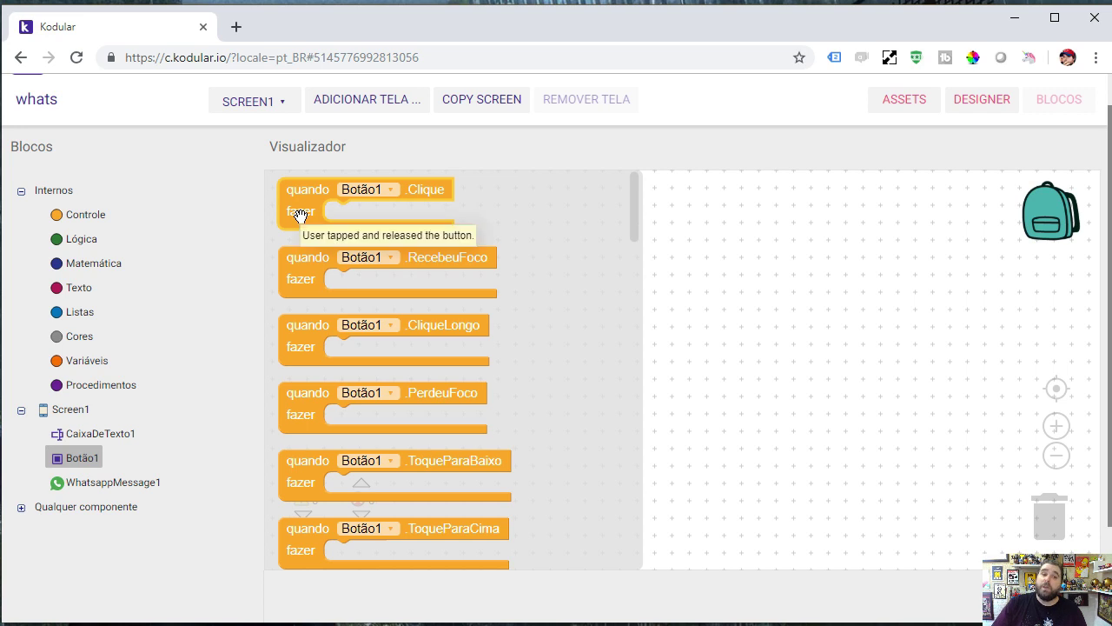
mouse_move(316, 212)
left_mouse_down()
mouse_move(366, 217)
mouse_move(539, 290)
left_mouse_up()
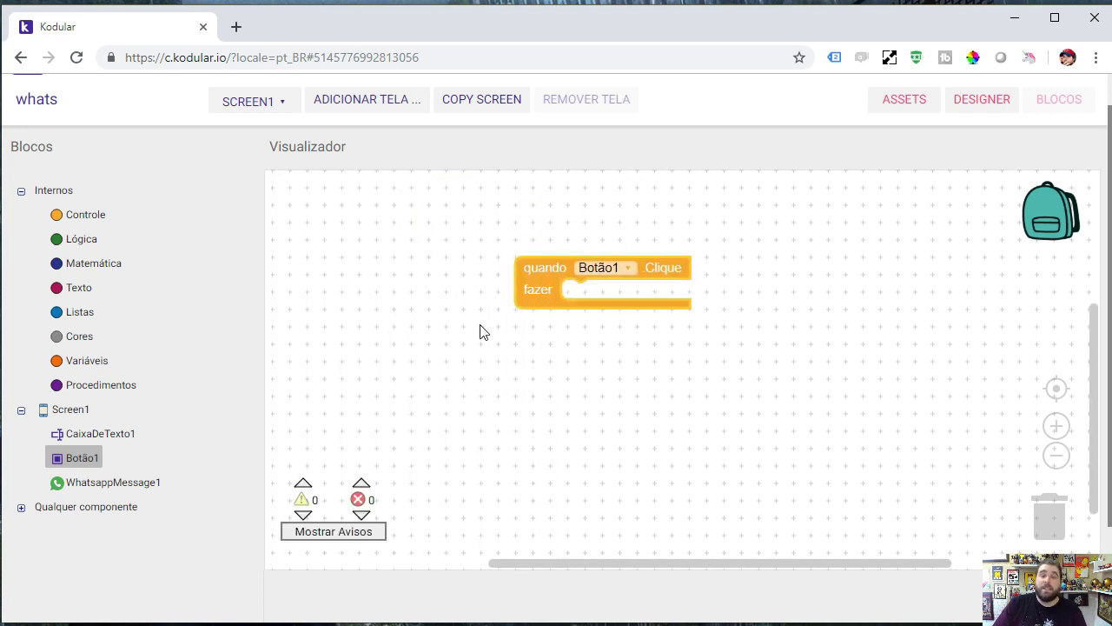
Step: Put a 'chamar WhatsappMessage1.SendMessageToAll' block inside the Botão1.Clique event
left_click(139, 483)
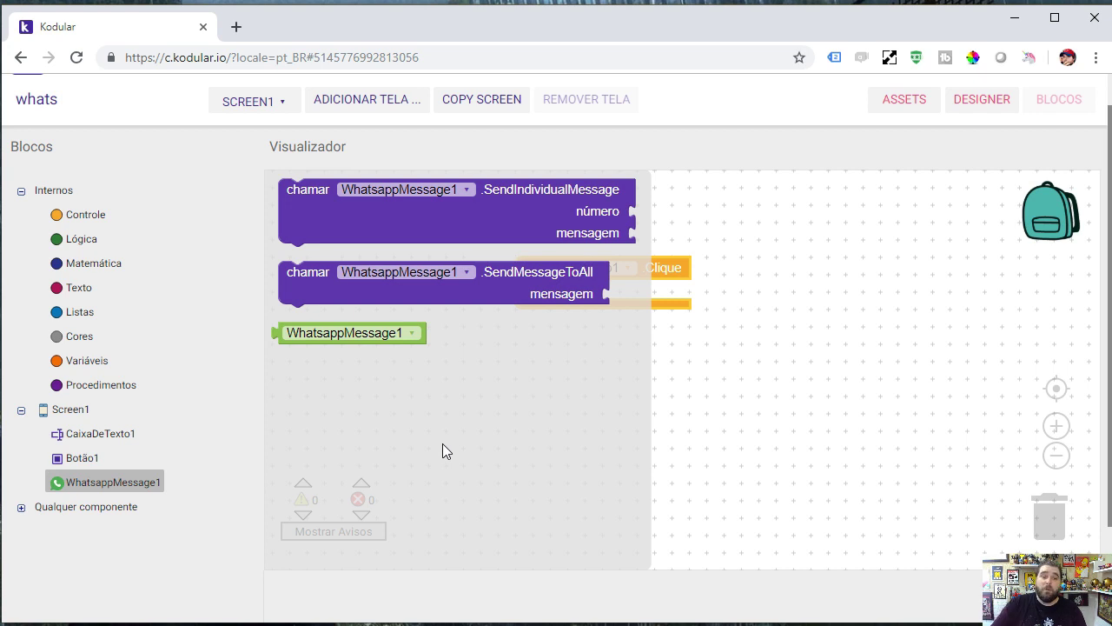
left_click(313, 291)
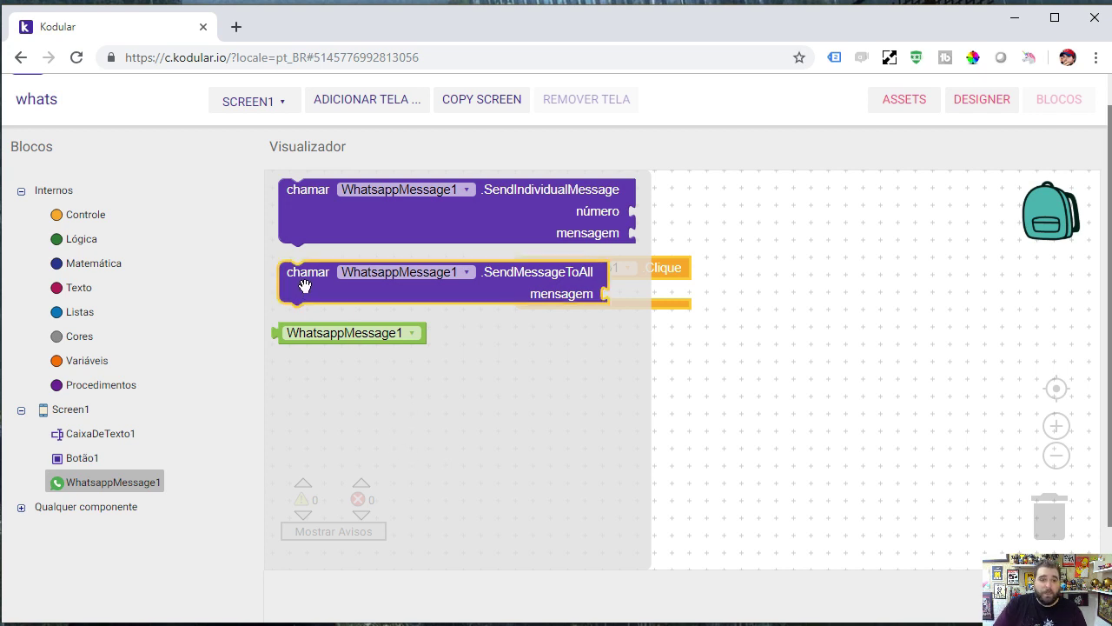
mouse_move(312, 291)
left_mouse_down()
mouse_move(592, 306)
mouse_move(435, 314)
left_mouse_up()
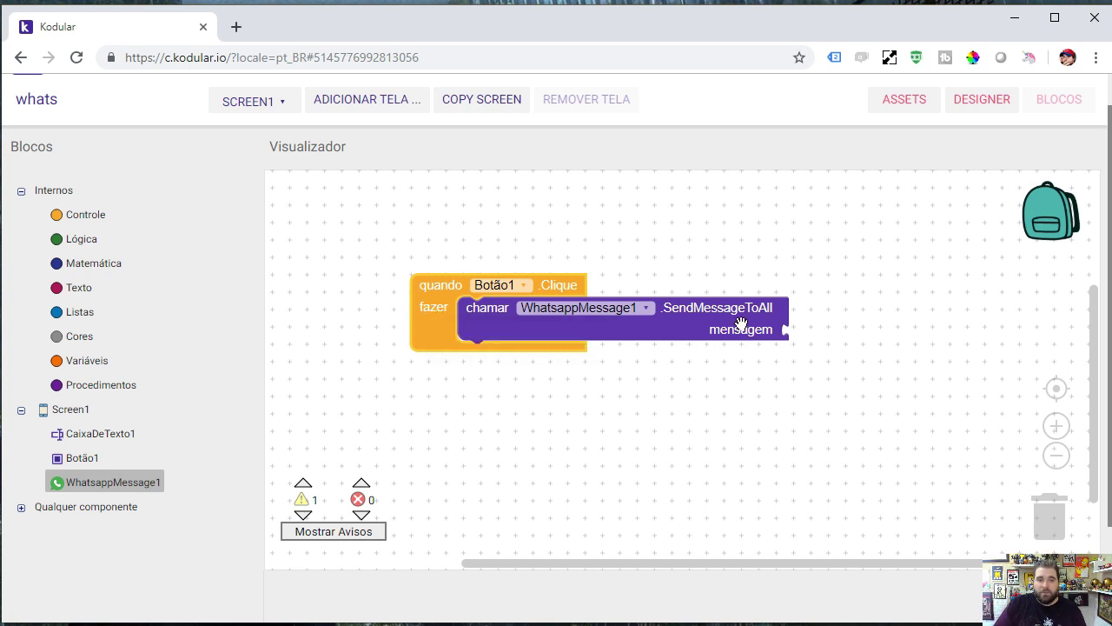
left_click_drag(430, 333, 384, 340)
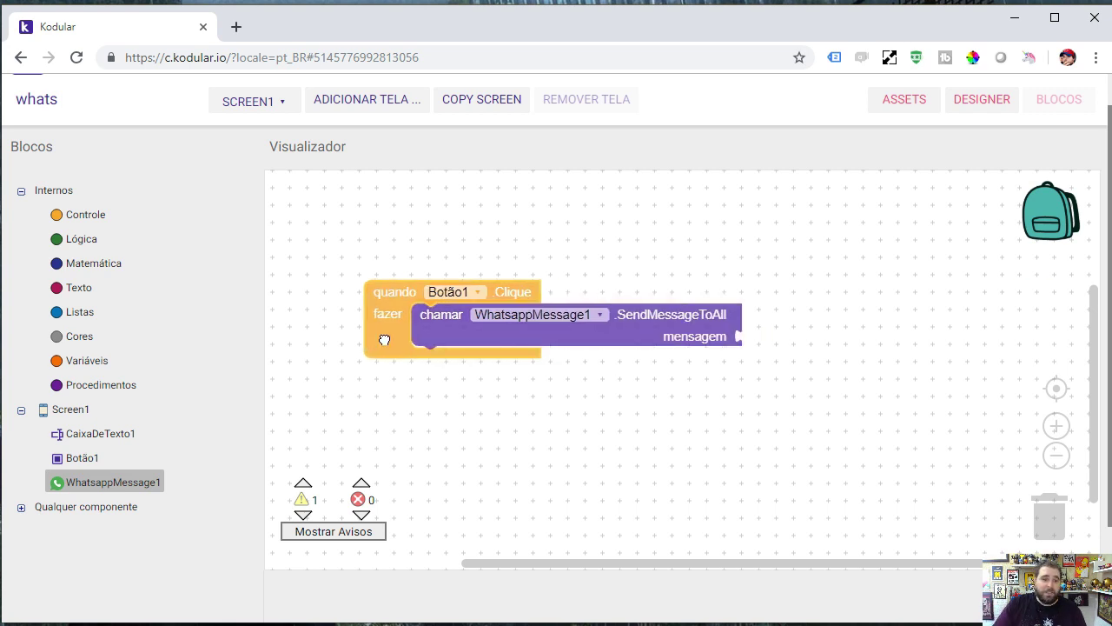
Step: Plug a CaixaDeTexto1 getter into mensagem and switch its property from Current Position to Texto
left_click(96, 434)
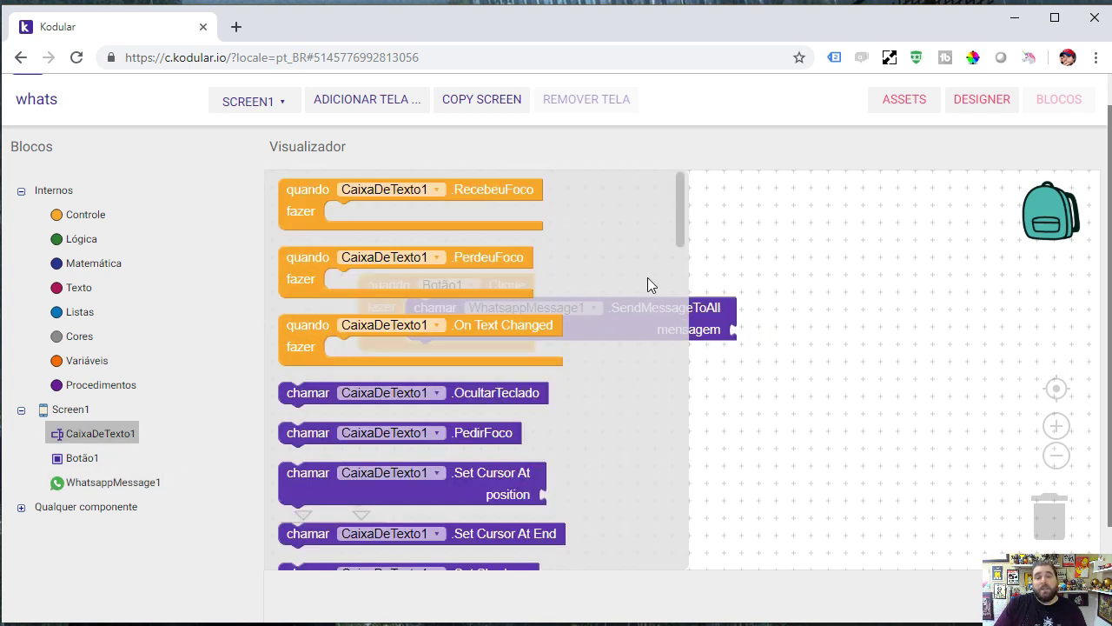
scroll(609, 391, "down", 4)
scroll(599, 400, "down", 4)
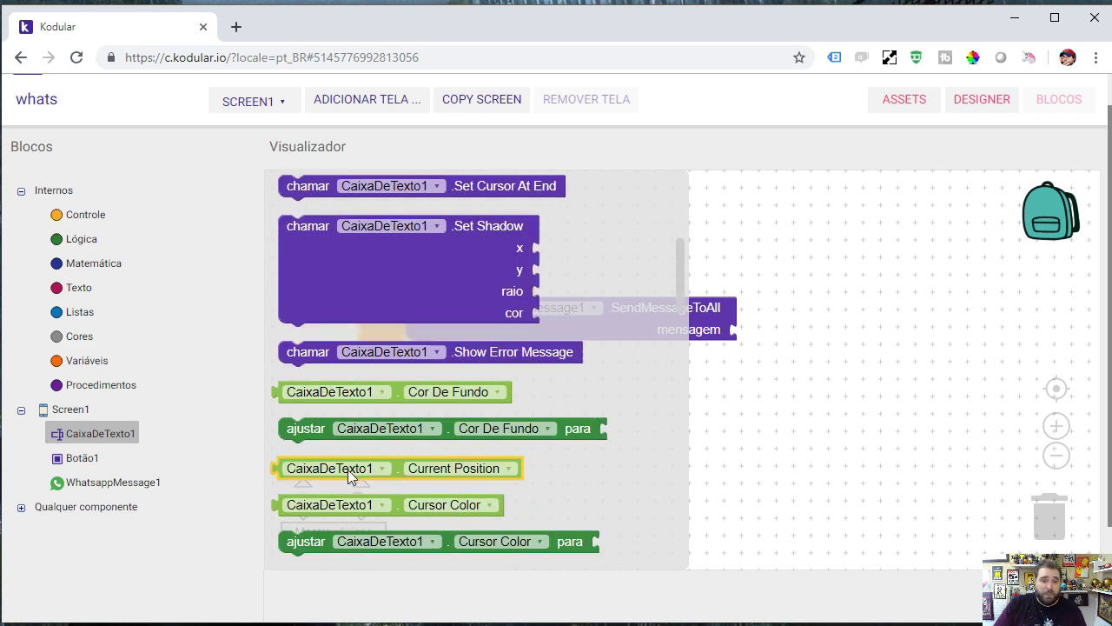
left_click(284, 472)
left_click_drag(282, 469, 741, 337)
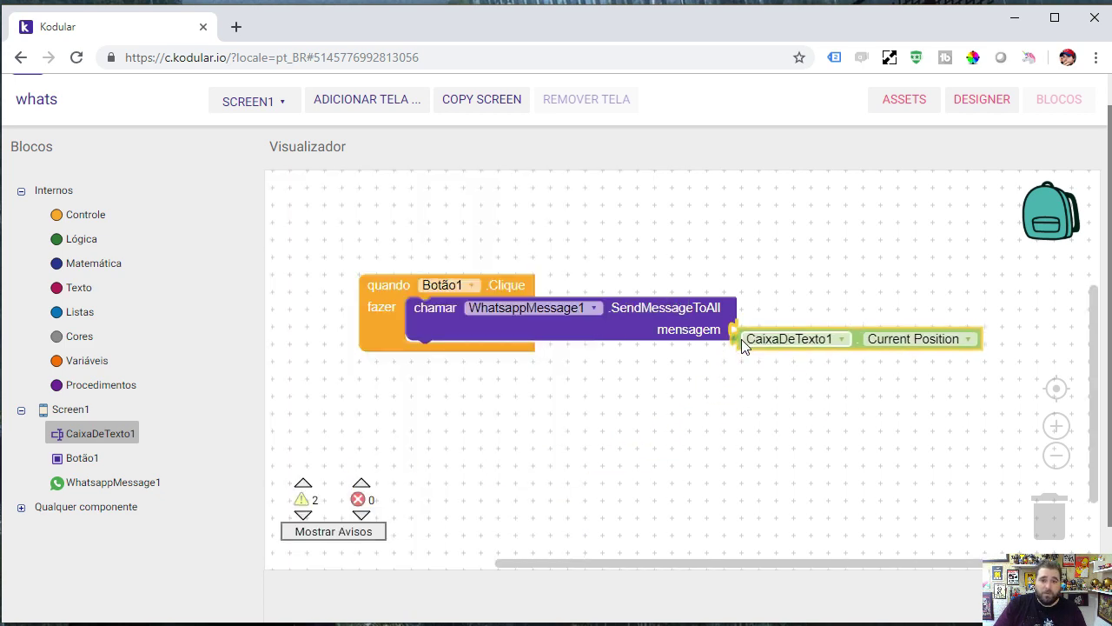
left_click(926, 329)
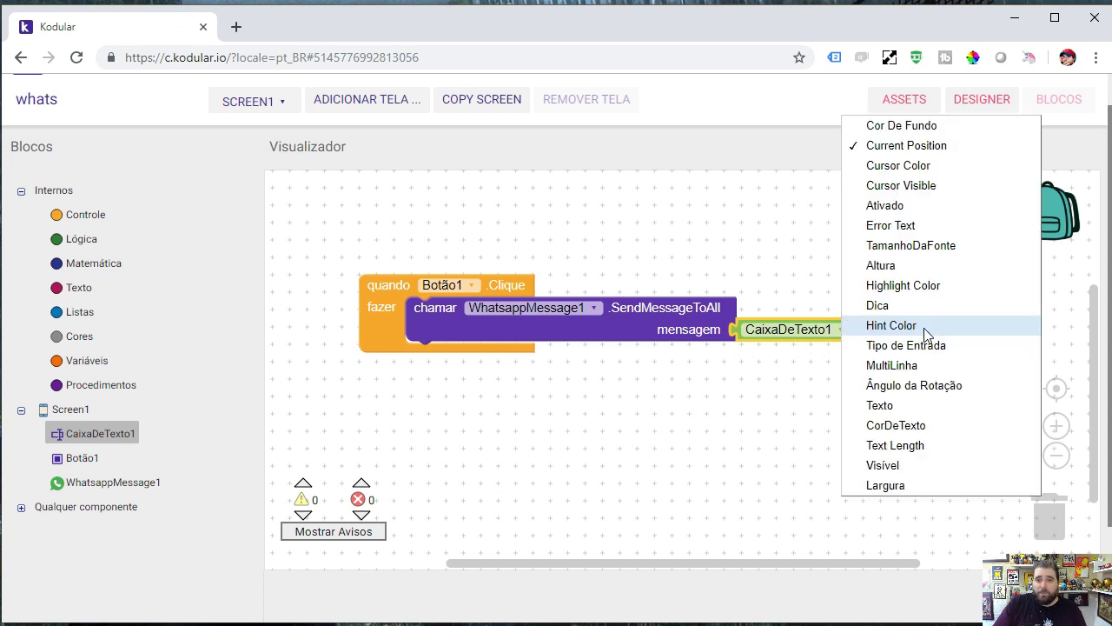
left_click(921, 405)
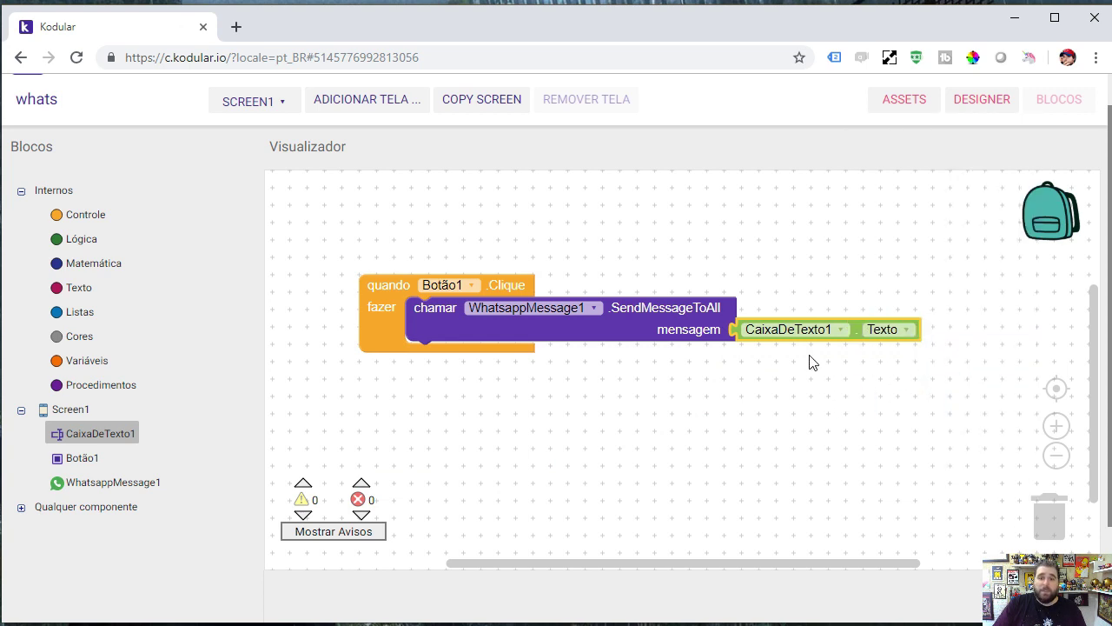
left_click(606, 424)
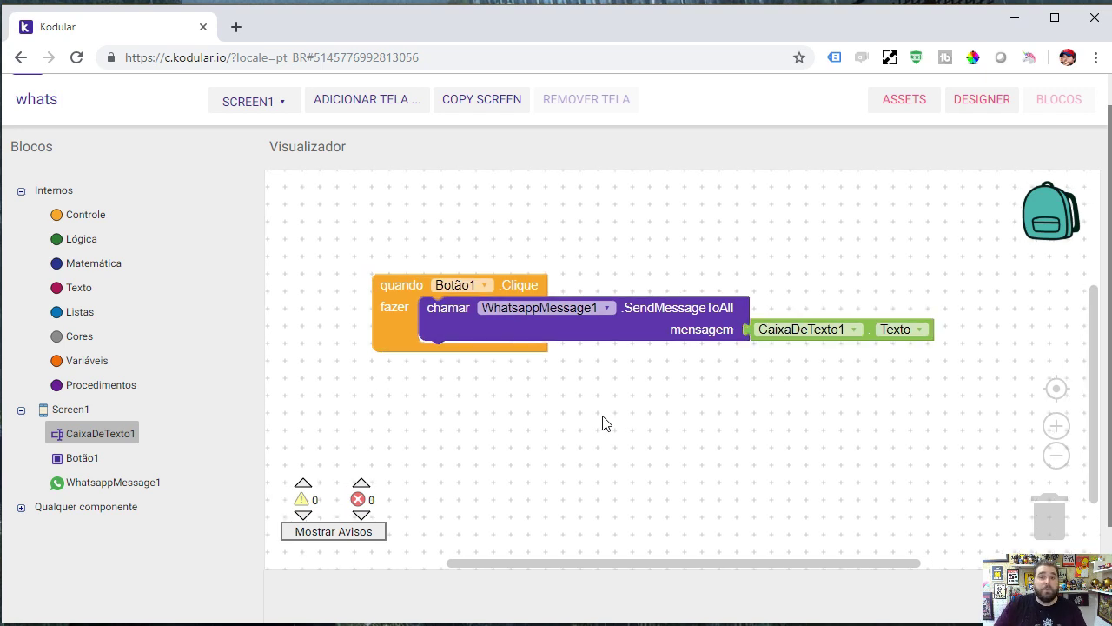
Step: Run the app live on the phone via CONECTAR > Assistente AI
scroll(301, 157, "up", 1)
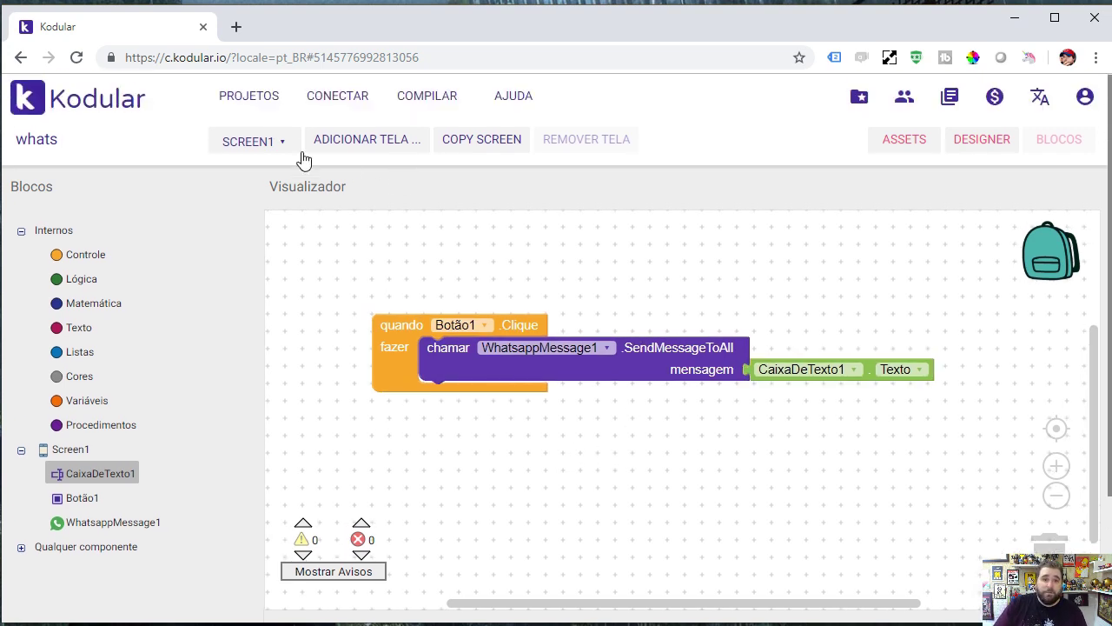
left_click(322, 101)
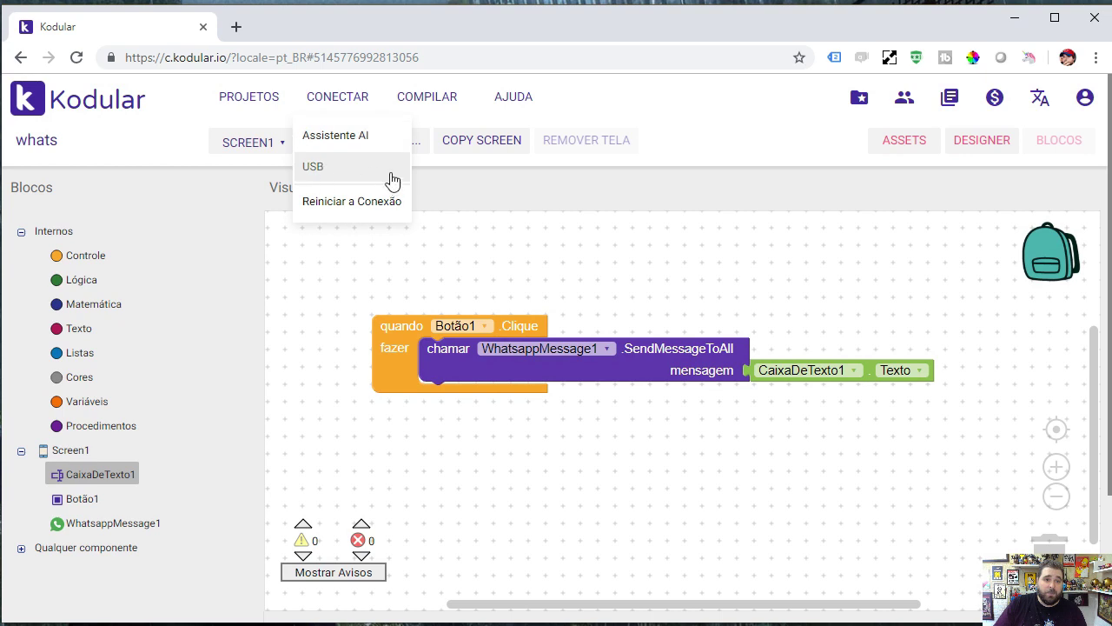
left_click(339, 139)
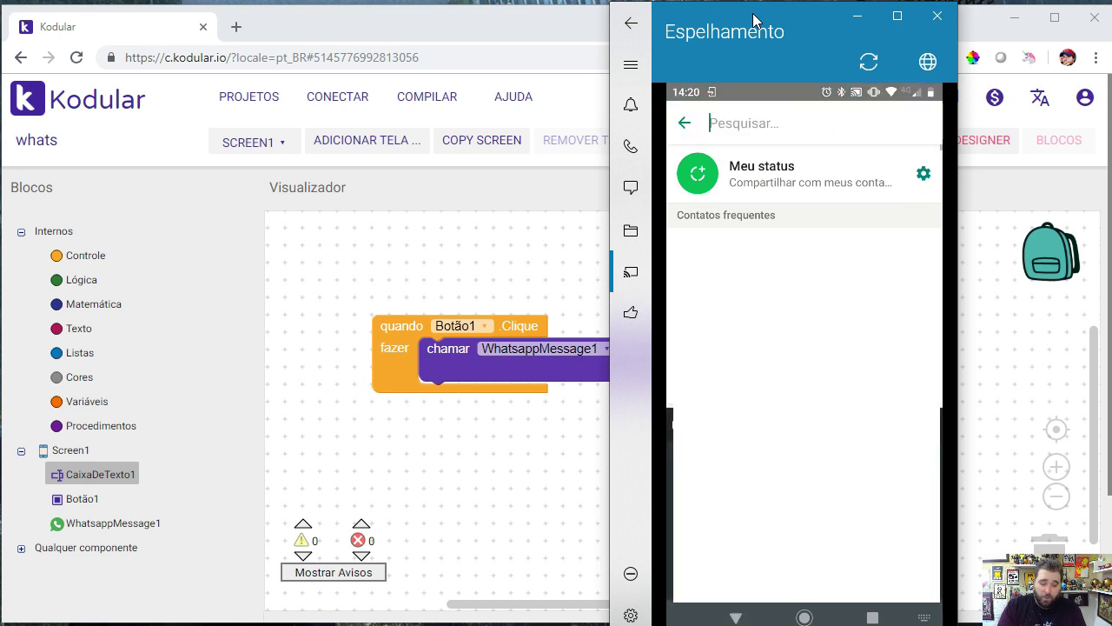
Step: Search WhatsApp's 'Enviar para' screen for a contact by typing part of their name
type("amo")
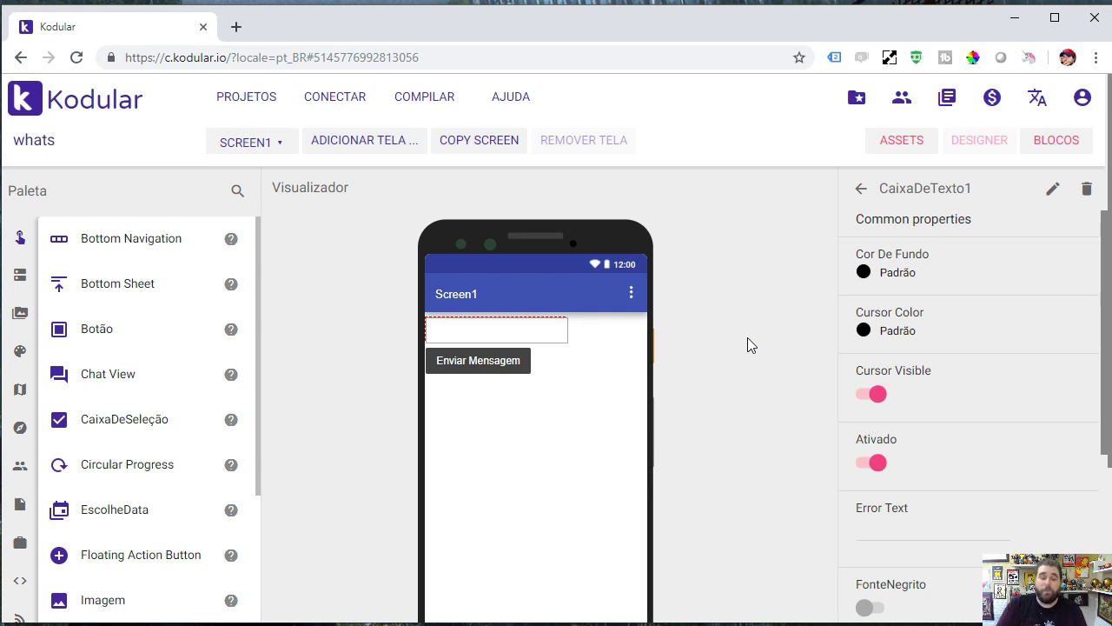
Step: Swap SendMessageToAll for WhatsappMessage1.SendIndividualMessage in Botão1.Clique, passing CaixaDeTexto1.Texto as mensagem
left_click(1040, 147)
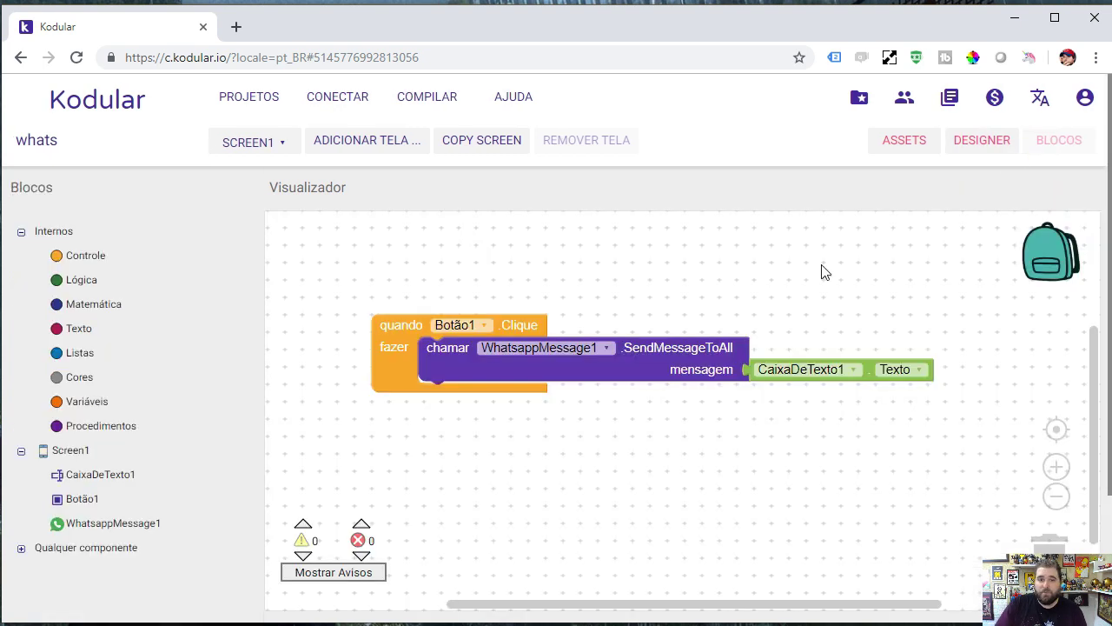
left_click_drag(540, 365, 580, 498)
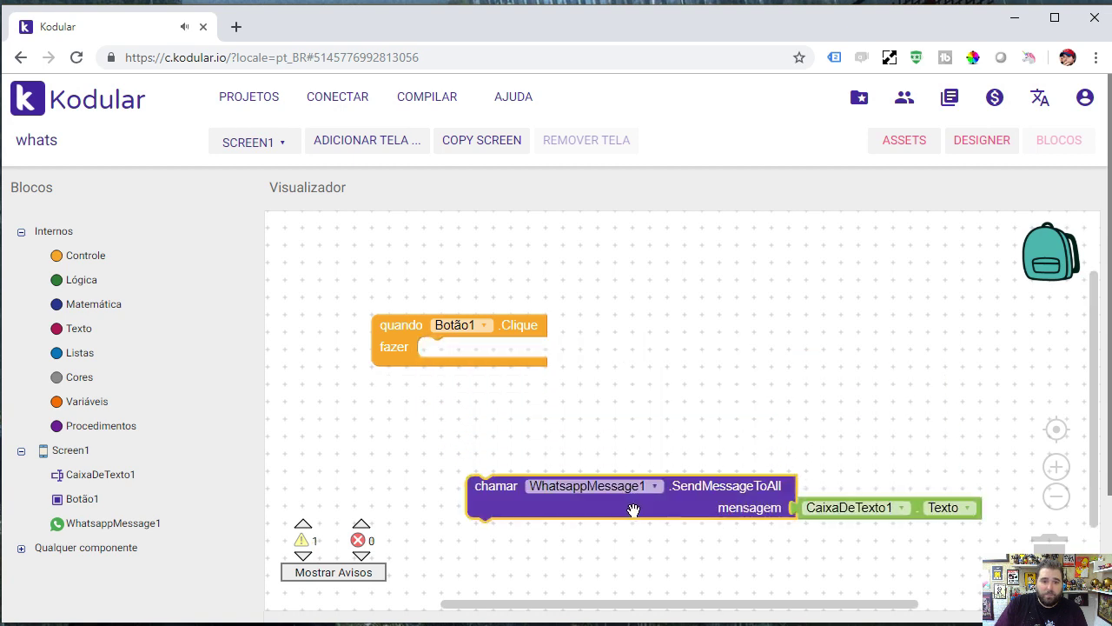
left_click(113, 524)
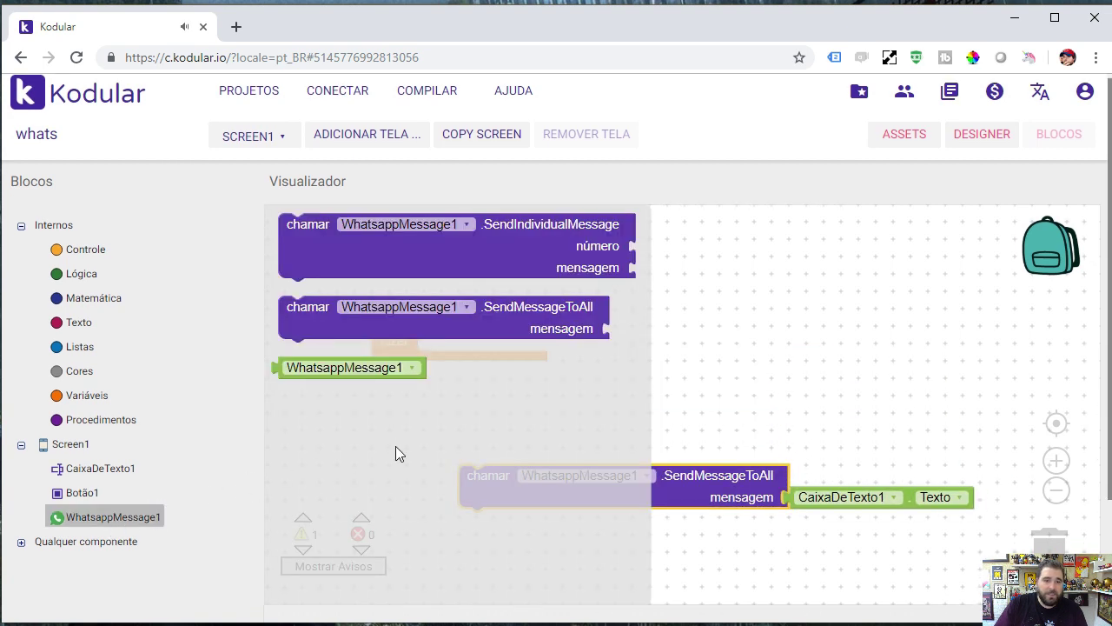
left_click_drag(304, 256, 446, 377)
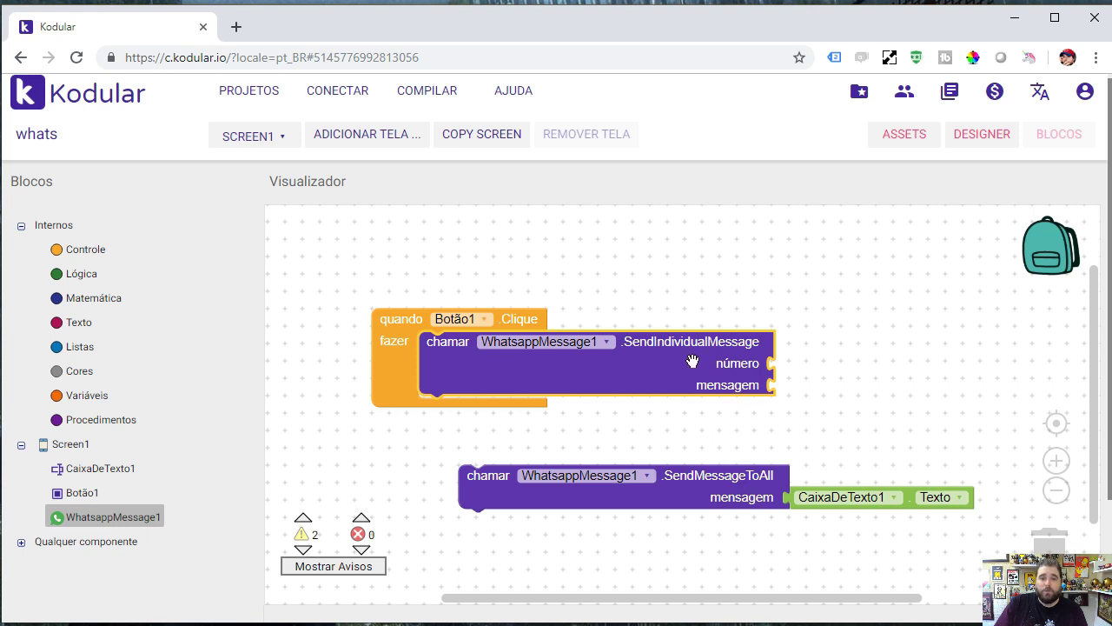
mouse_move(796, 496)
left_mouse_down()
mouse_move(811, 435)
mouse_move(768, 383)
left_mouse_up()
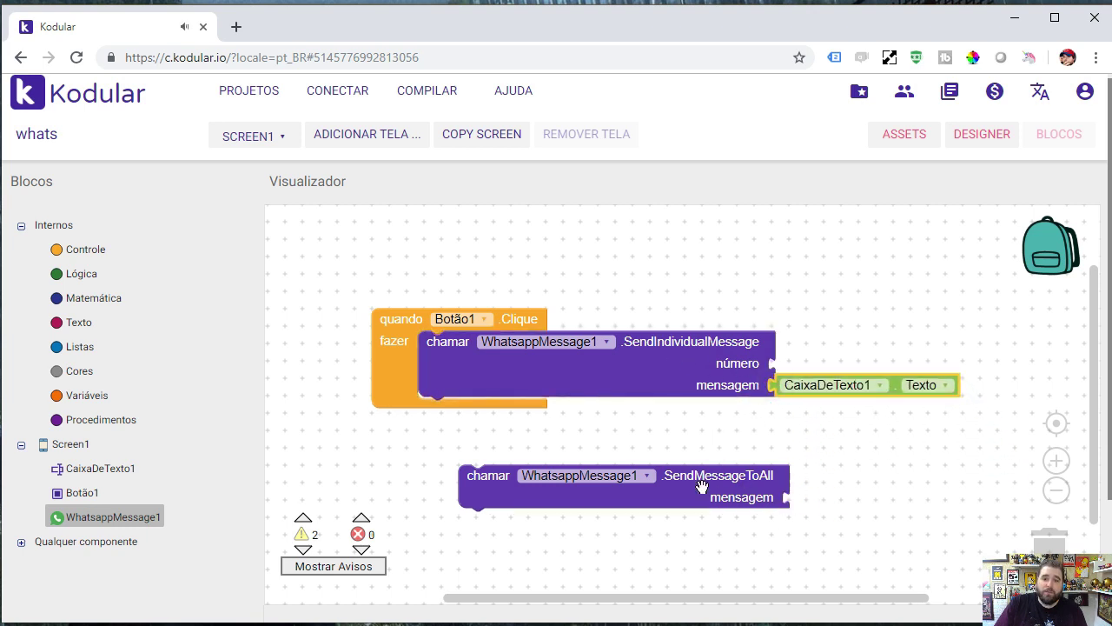
left_click(504, 495)
key("Delete")
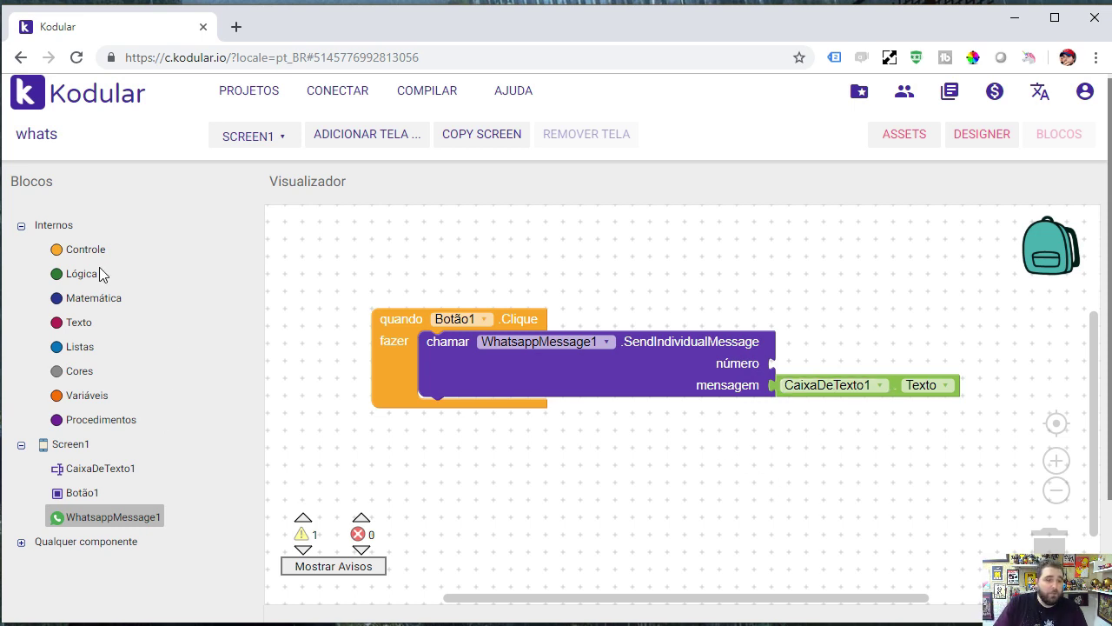
Step: Plug a text block holding the recipient's phone number into SendIndividualMessage's número input
left_click(82, 326)
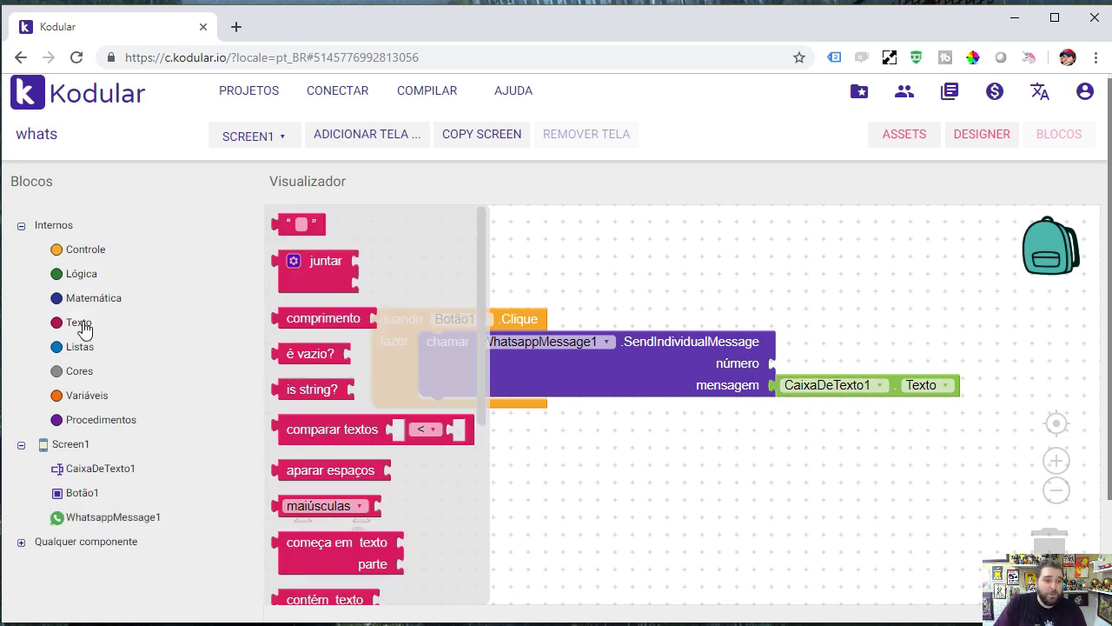
left_click_drag(296, 225, 782, 363)
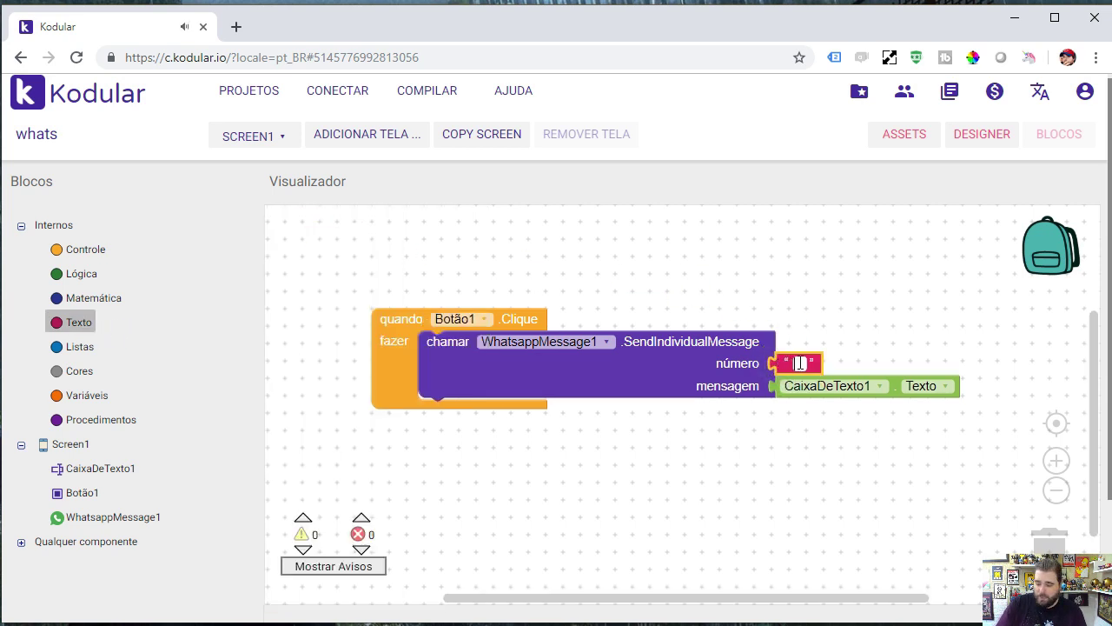
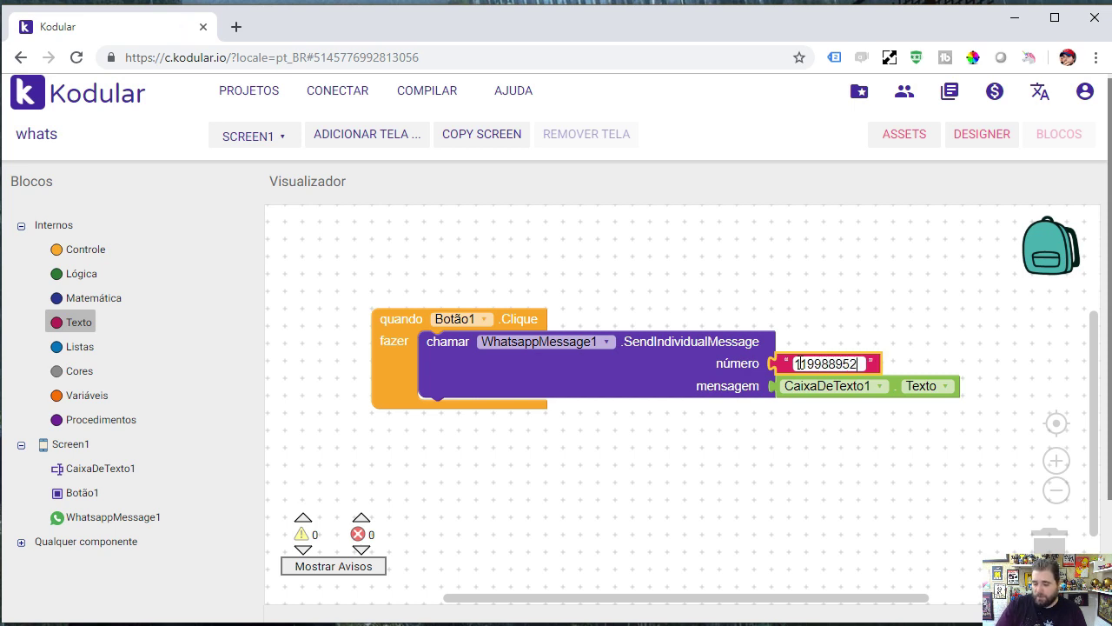
left_click(740, 254)
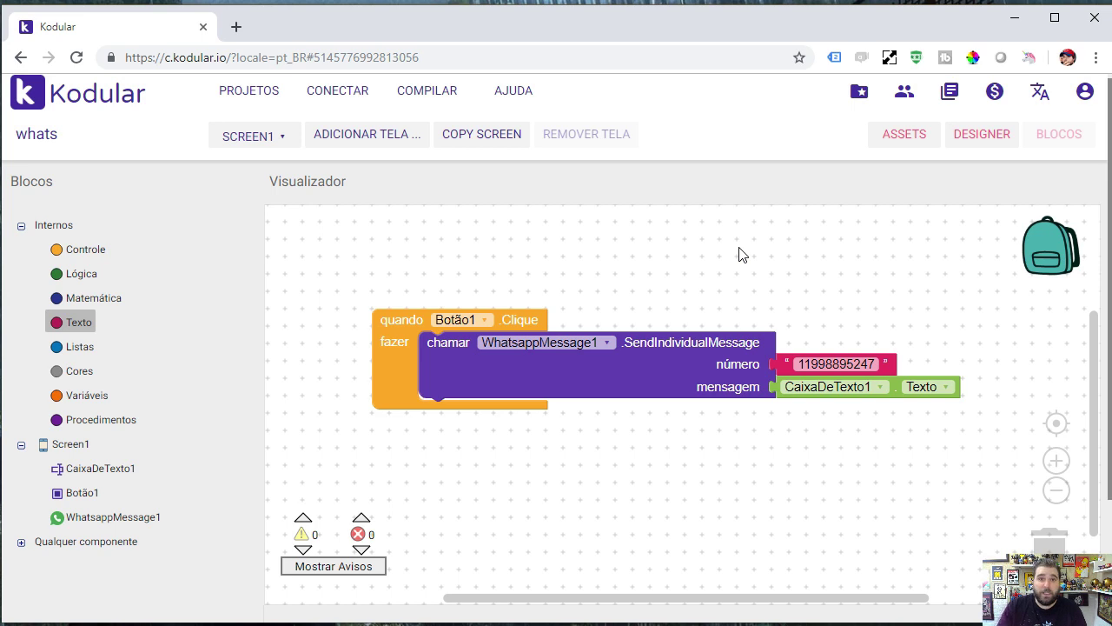
key("alt+Tab")
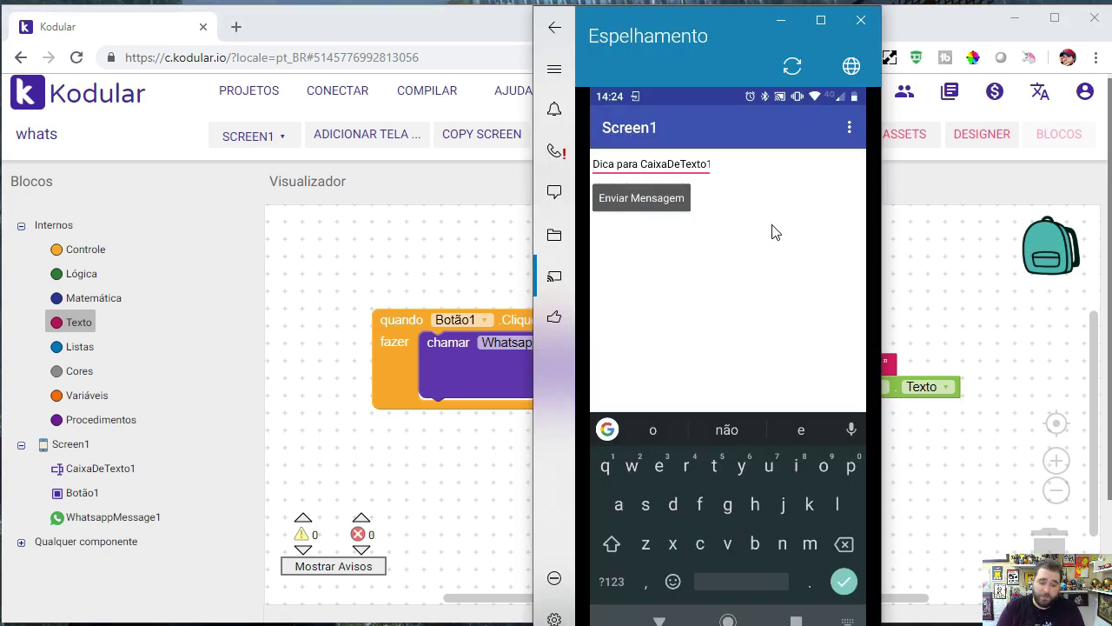
Step: Enter 'ola' in the app's text box on the mirrored phone
type("ola")
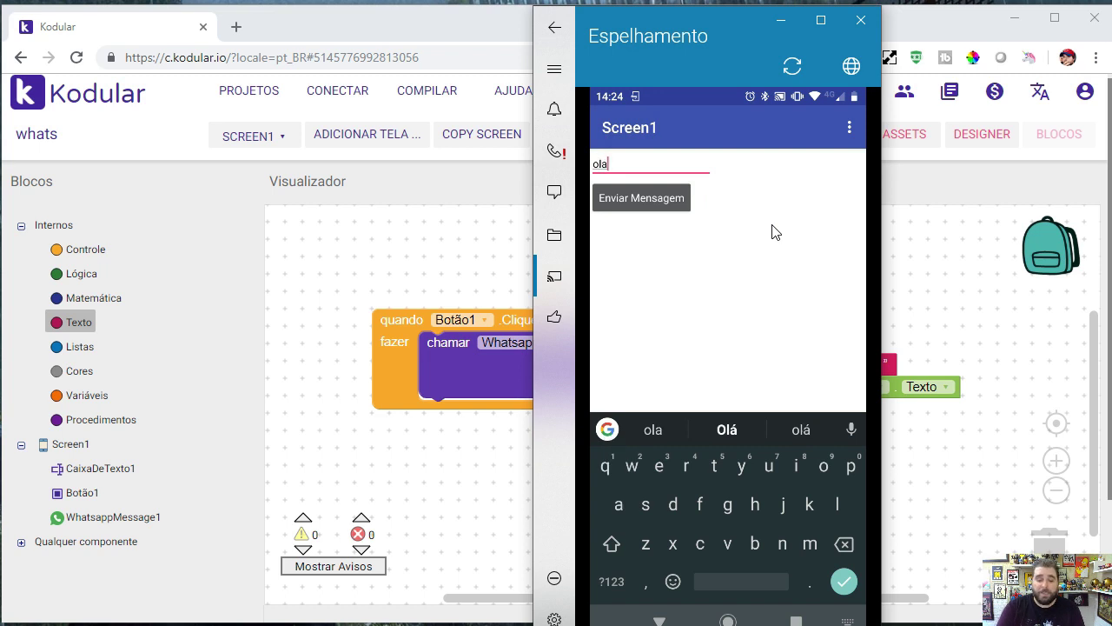